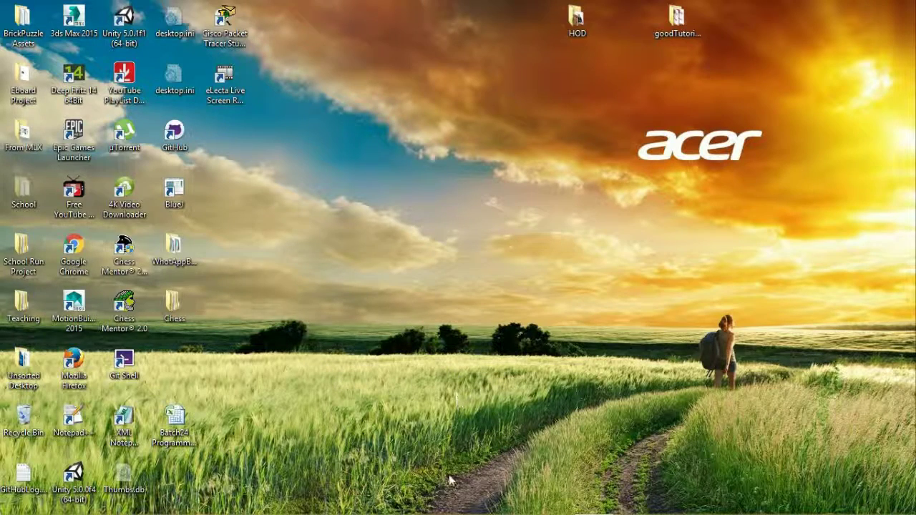
# - Switch to Visual Studio and open the SmartKalk.sln solution from the SmartKalk folder in Projects
pyautogui.click(595, 504)
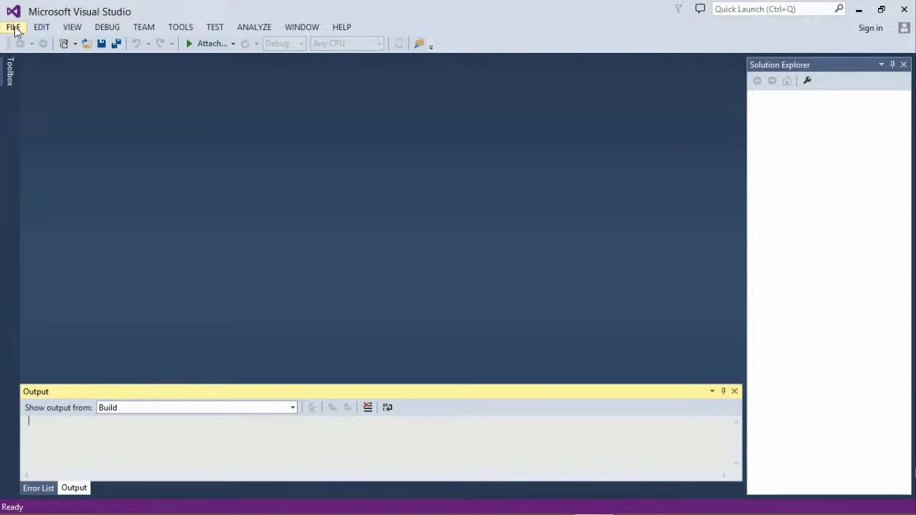
pyautogui.click(15, 28)
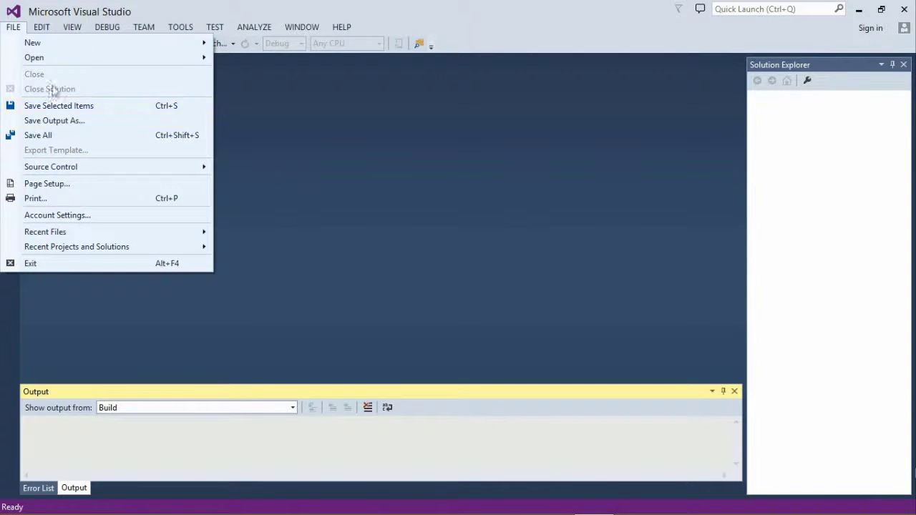
pyautogui.moveTo(50, 60)
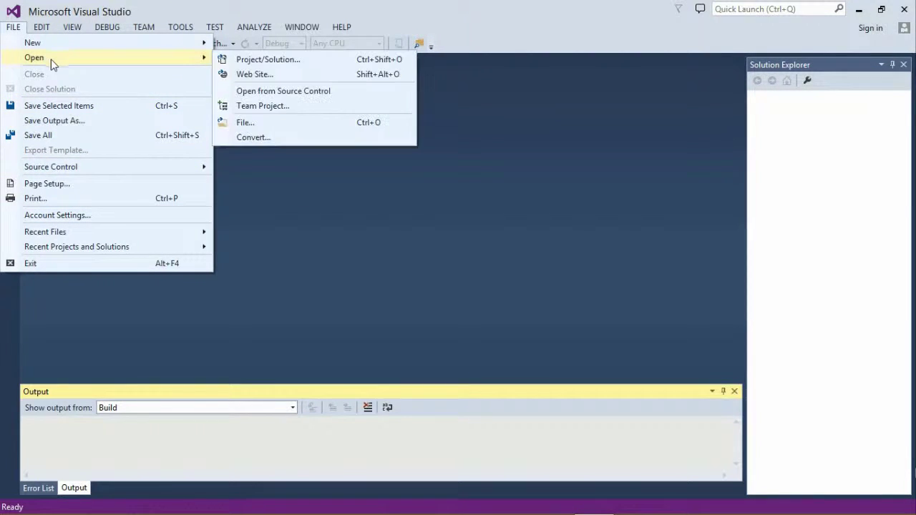
pyautogui.click(279, 65)
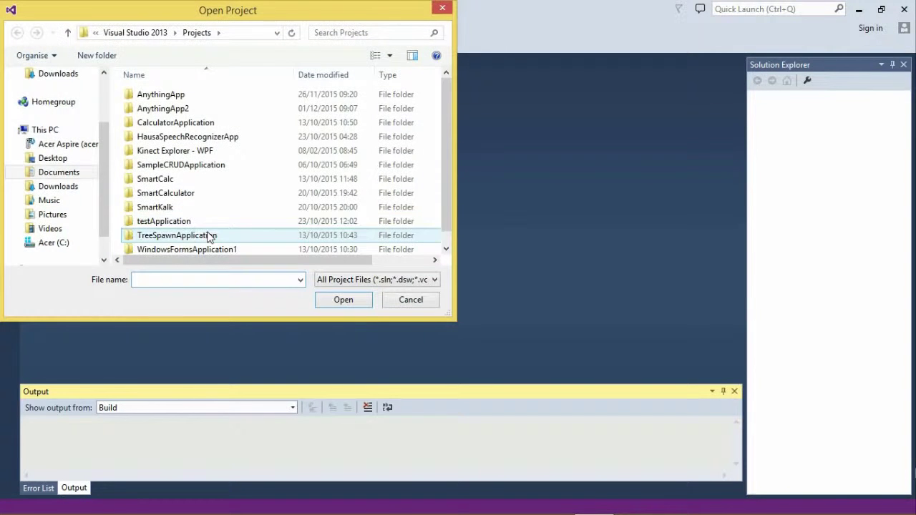
pyautogui.moveTo(444, 174)
pyautogui.mouseDown()
pyautogui.moveTo(442, 194)
pyautogui.moveTo(445, 179)
pyautogui.mouseUp()
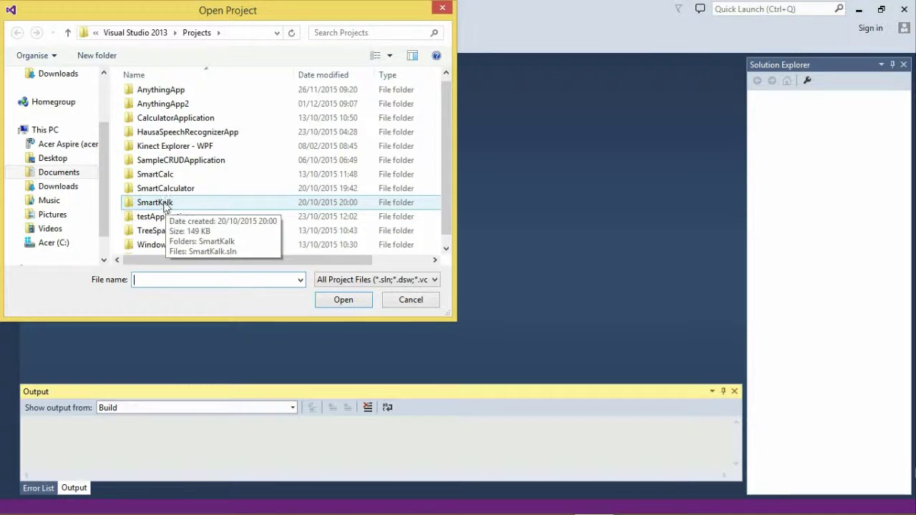
pyautogui.doubleClick(165, 204)
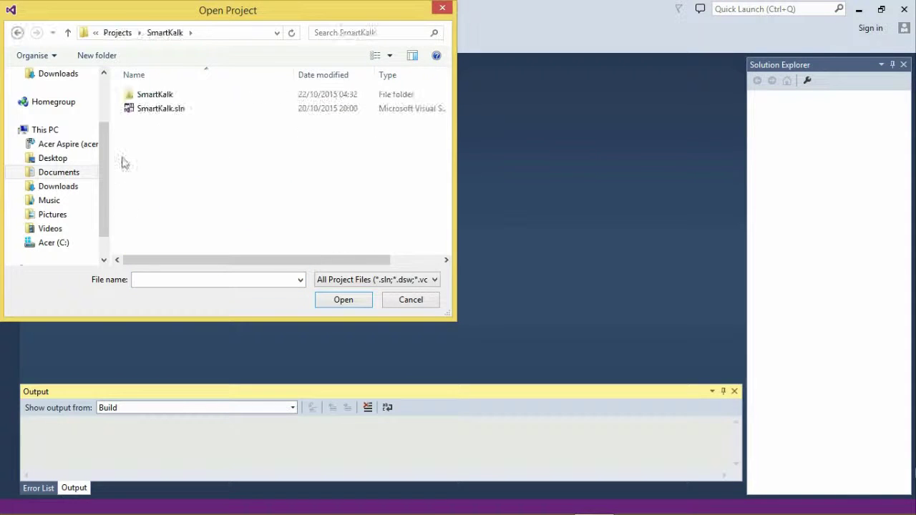
pyautogui.click(162, 115)
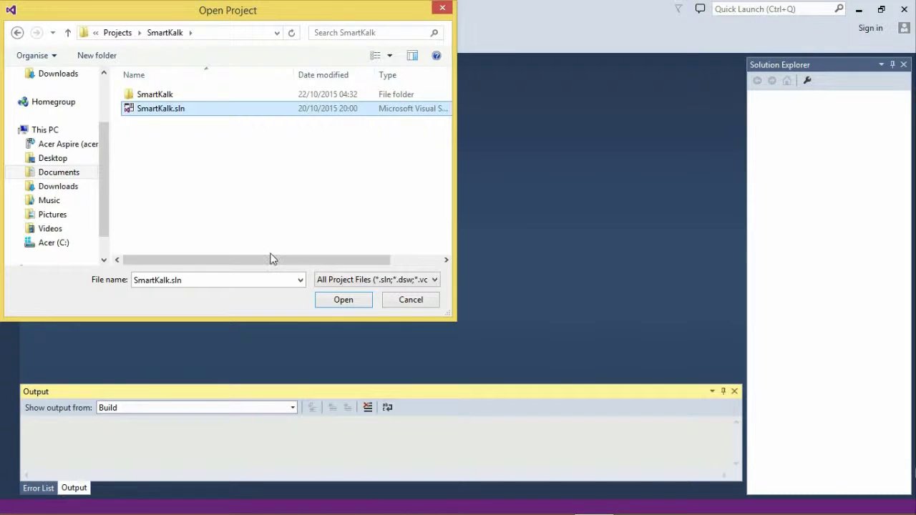
pyautogui.click(342, 302)
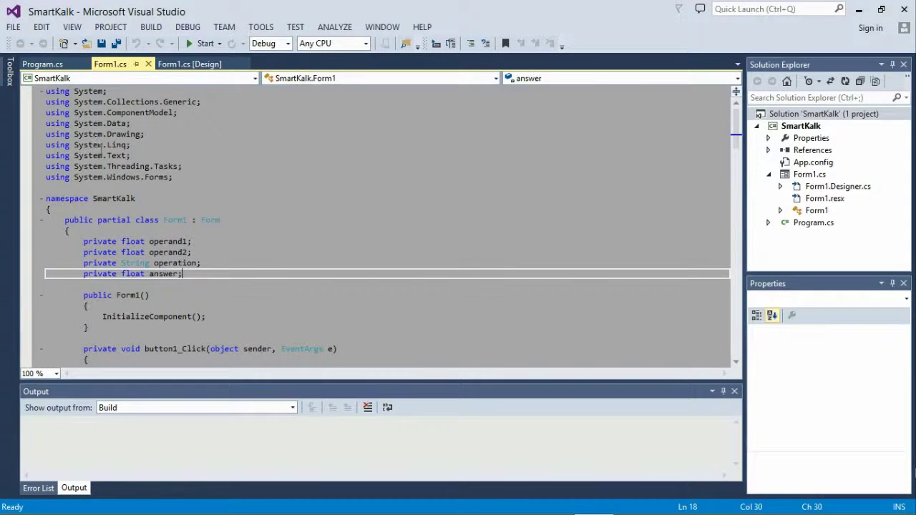
# - Look through the Form1.cs code, then show the form's design view
pyautogui.scroll(-12, 530, 197)
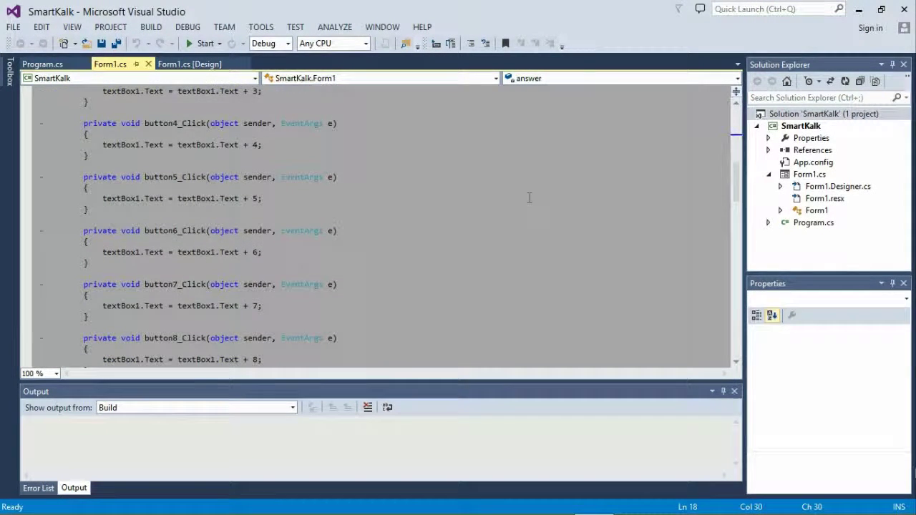
pyautogui.moveTo(737, 180); pyautogui.dragTo(721, 132)
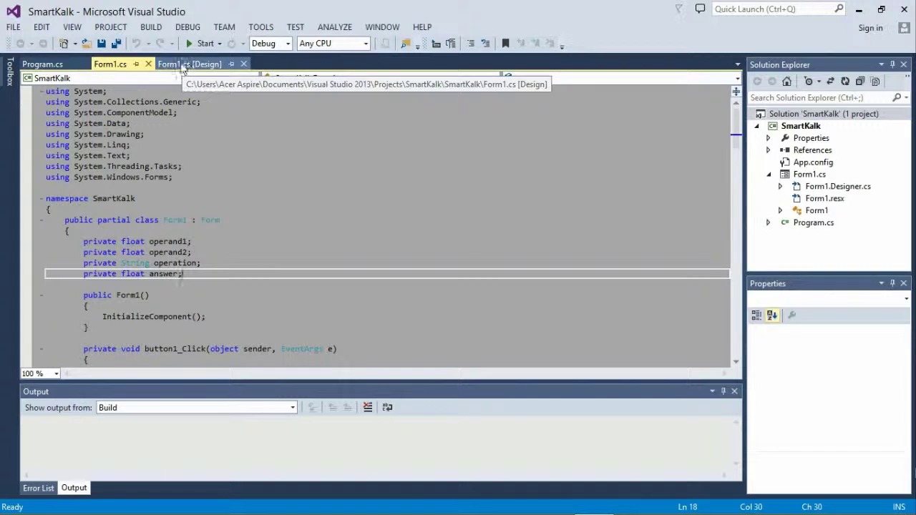
pyautogui.click(179, 65)
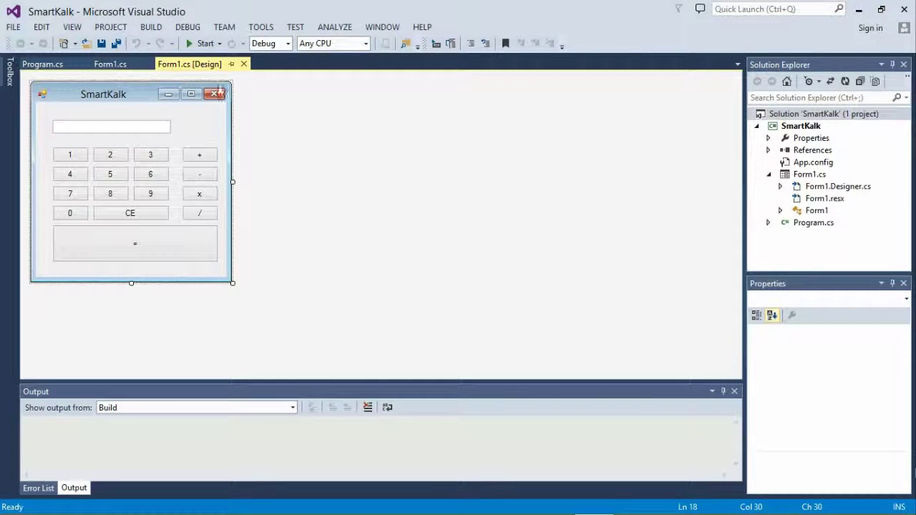
# - Run the SmartKalk application, test an addition with 12 as the first operand, and clear the display
pyautogui.click(197, 43)
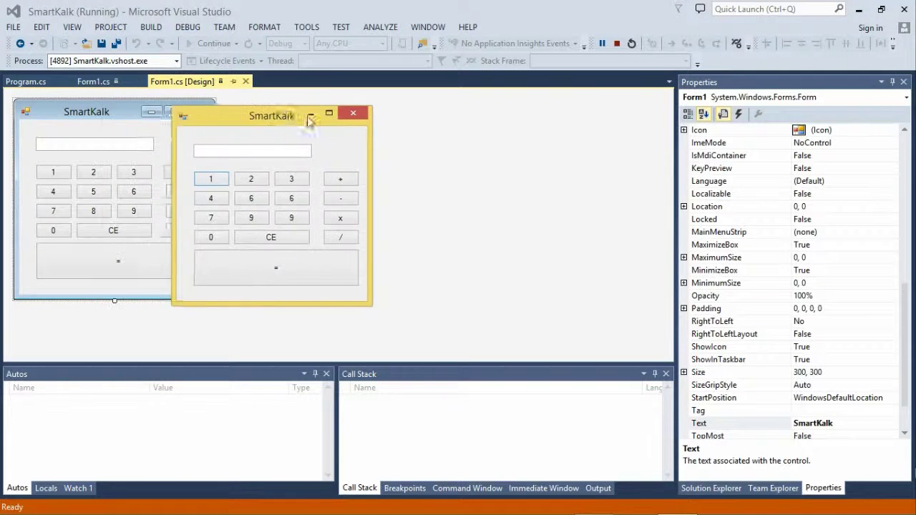
pyautogui.moveTo(309, 119); pyautogui.dragTo(431, 118)
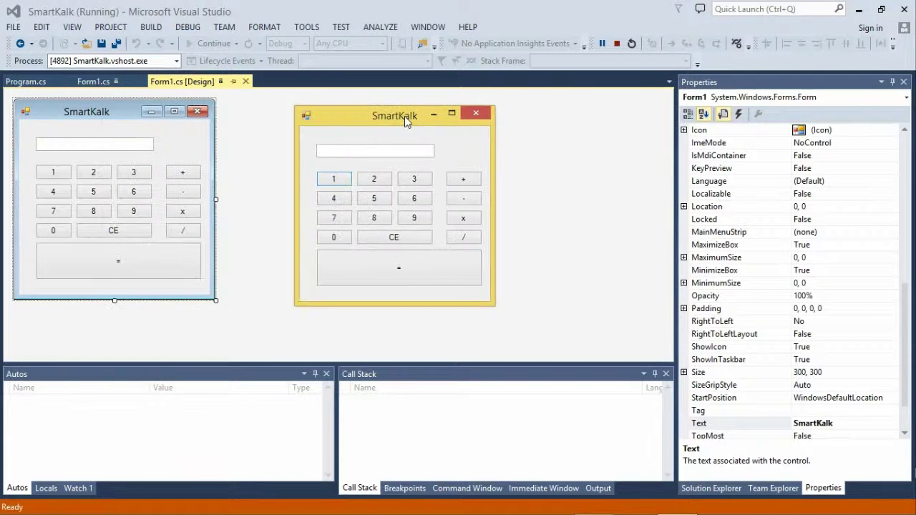
pyautogui.click(340, 182)
pyautogui.click(371, 183)
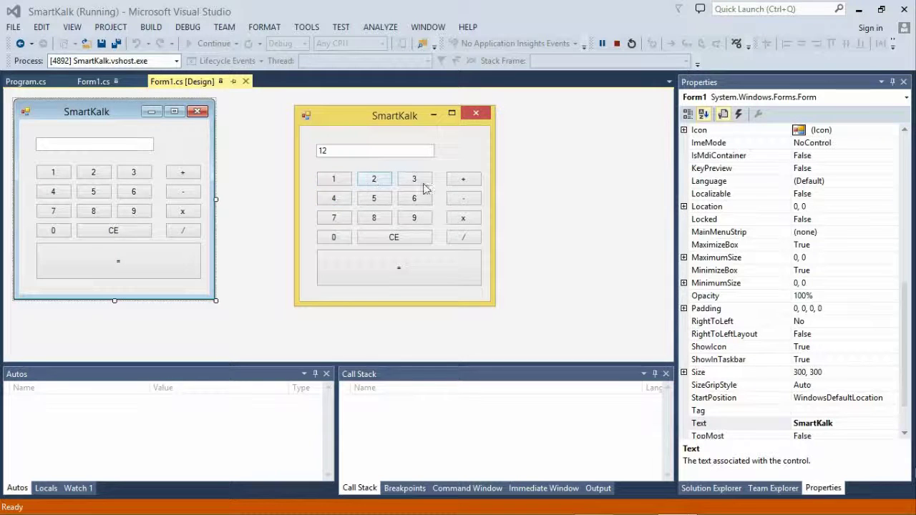
pyautogui.click(458, 180)
pyautogui.click(416, 180)
pyautogui.click(415, 180)
pyautogui.click(358, 263)
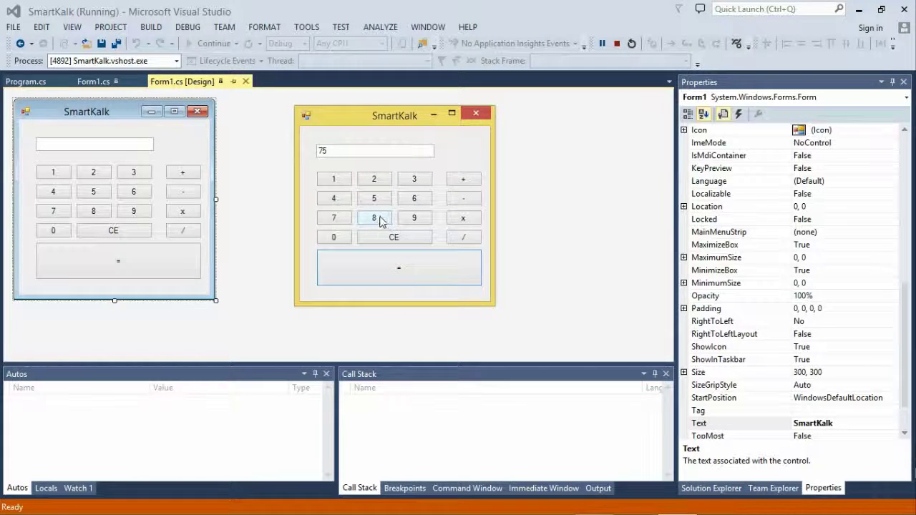
pyautogui.click(393, 239)
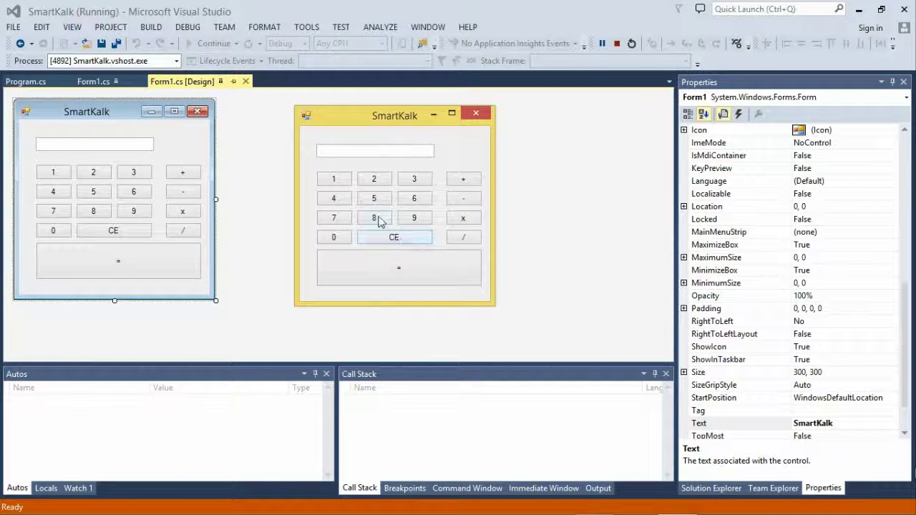
# - Test multiplication in the running calculator with 8 x 4, and clear the display
pyautogui.click(374, 218)
pyautogui.click(464, 218)
pyautogui.click(335, 198)
pyautogui.click(401, 268)
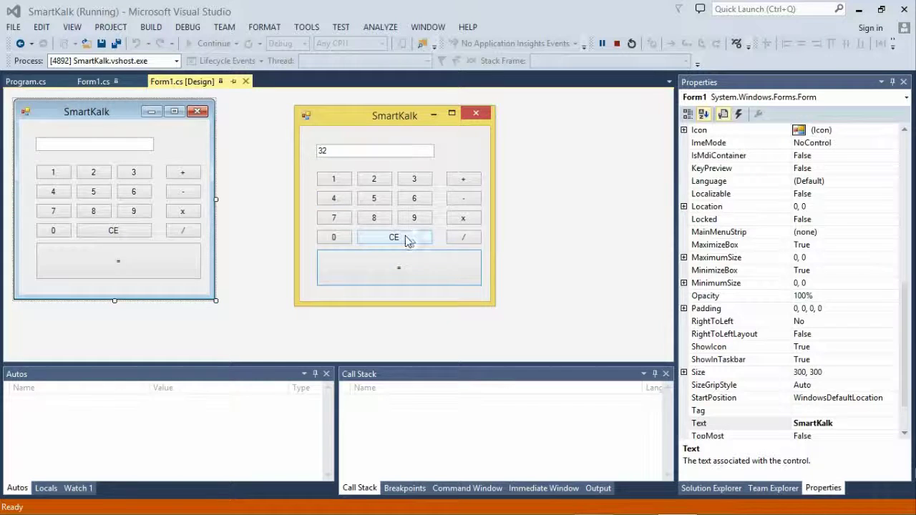
pyautogui.click(391, 240)
# - Test subtraction in the running calculator with 6 - 3, and clear the display
pyautogui.click(417, 200)
pyautogui.click(461, 200)
pyautogui.click(415, 179)
pyautogui.click(398, 267)
pyautogui.click(394, 238)
pyautogui.click(395, 240)
# - Test division in the running calculator with 8 / 2, clear the display, and close the application
pyautogui.click(376, 219)
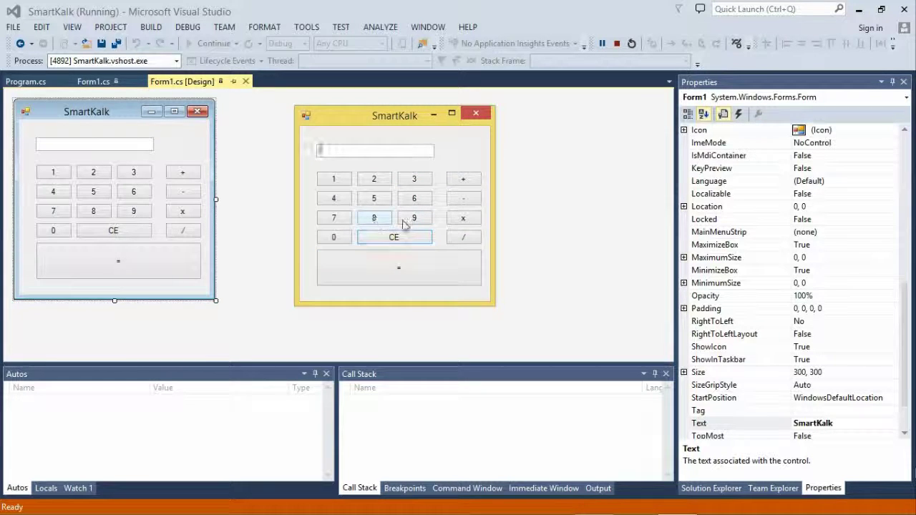
pyautogui.click(463, 238)
pyautogui.click(374, 185)
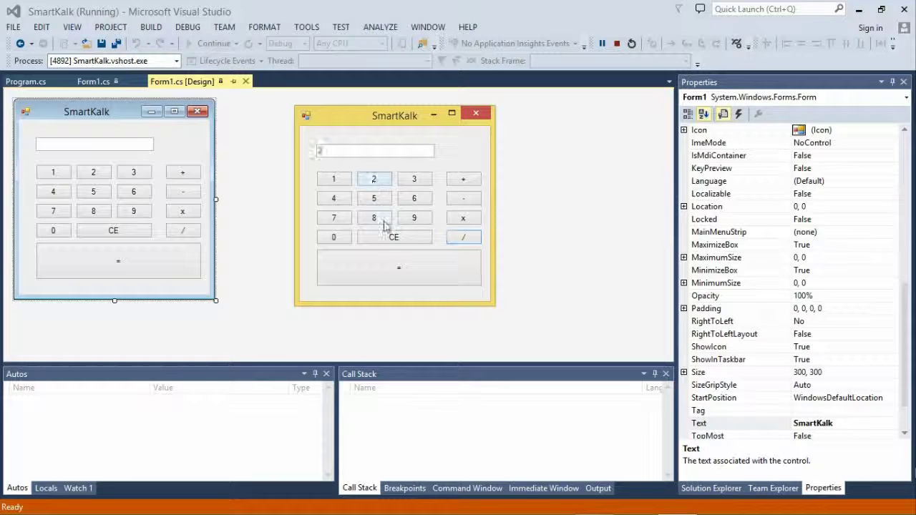
pyautogui.click(364, 259)
pyautogui.click(333, 236)
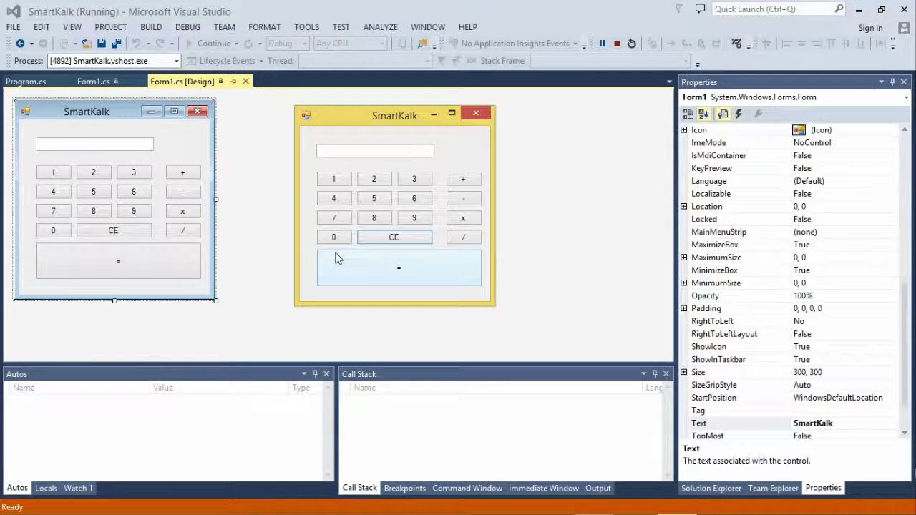
pyautogui.click(401, 241)
pyautogui.click(477, 115)
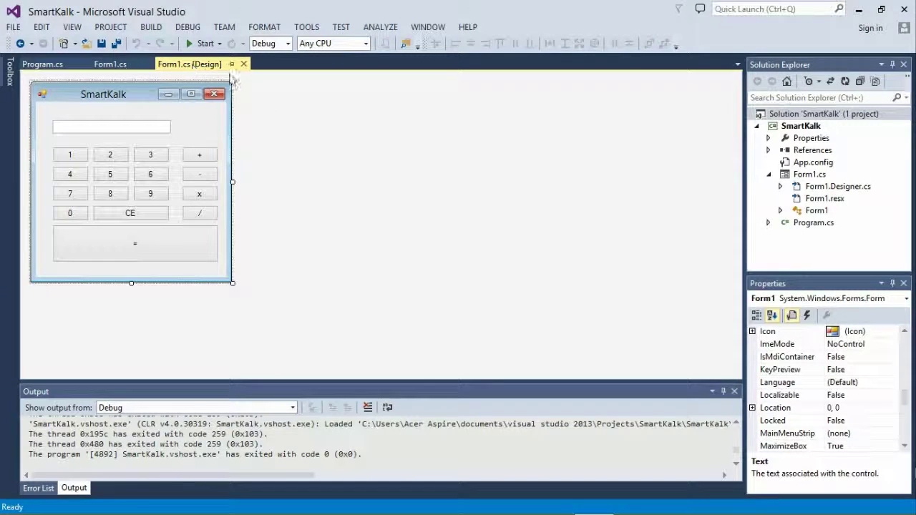
pyautogui.click(151, 30)
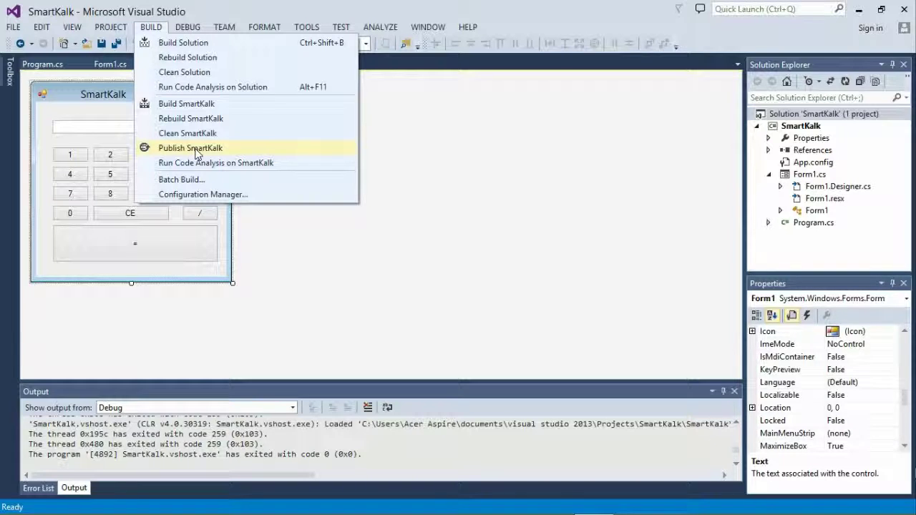
pyautogui.click(197, 150)
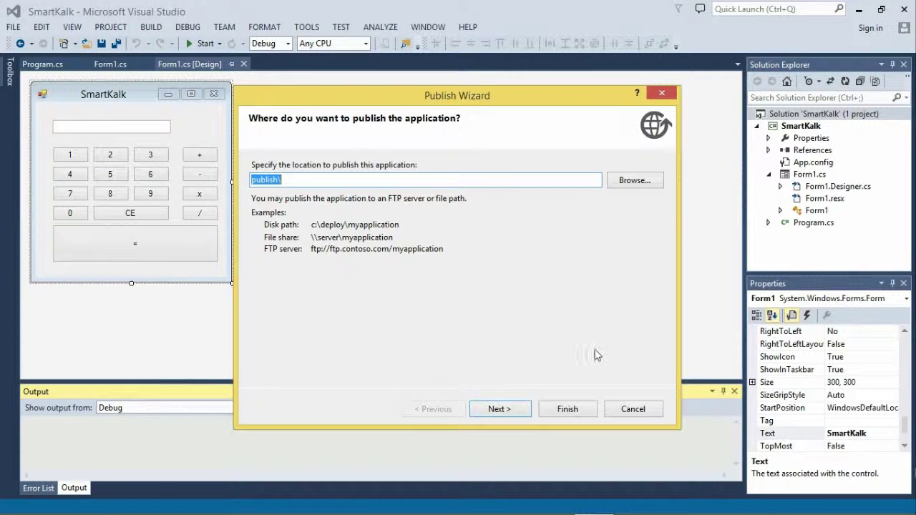
pyautogui.click(641, 409)
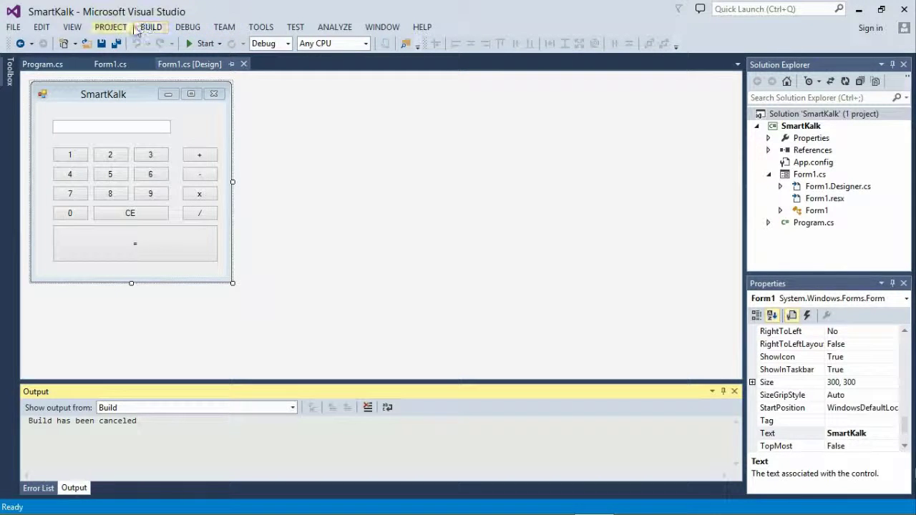
# - Open the SmartKalk project properties at the Publish settings
pyautogui.click(111, 27)
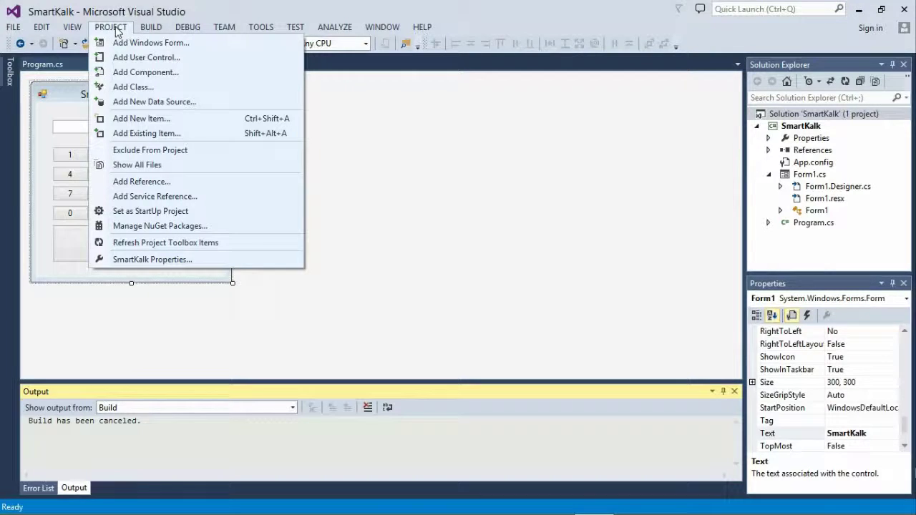
pyautogui.click(138, 260)
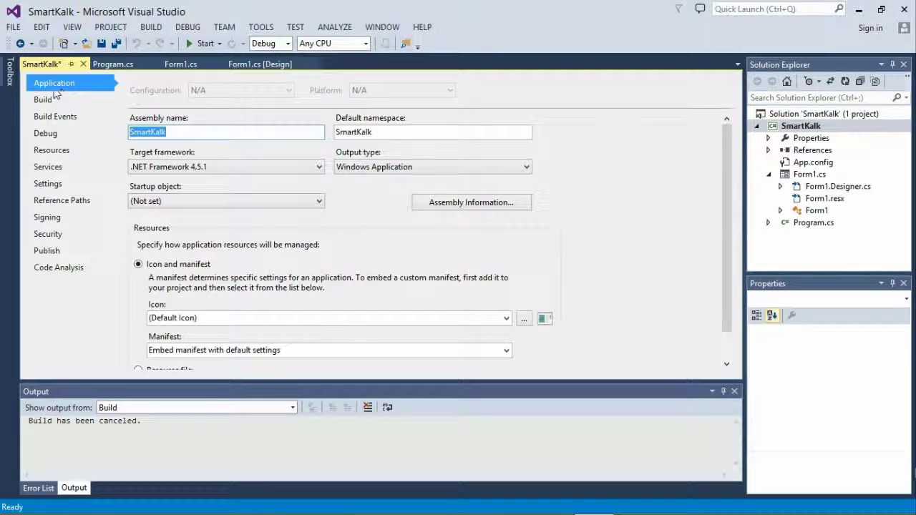
pyautogui.click(47, 252)
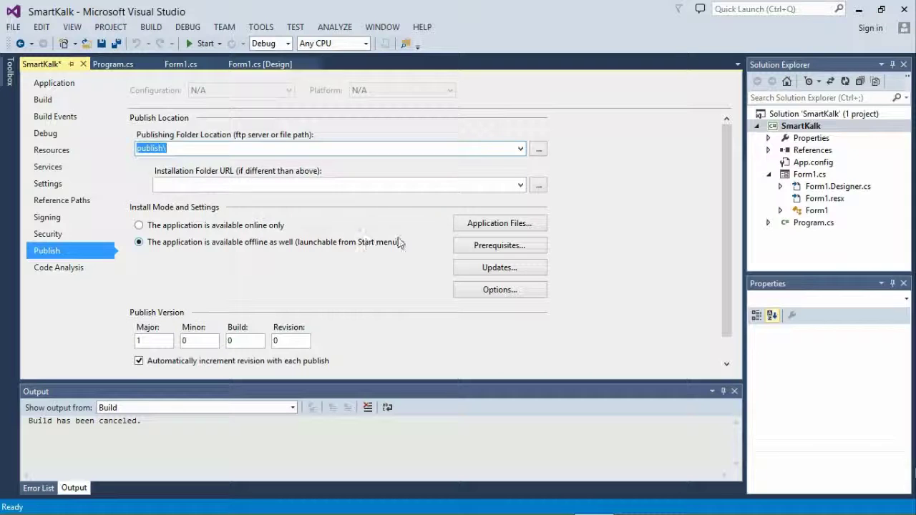
# - In the publish options, enter the publisher's name and set the product name to Smart Kalk
pyautogui.click(499, 292)
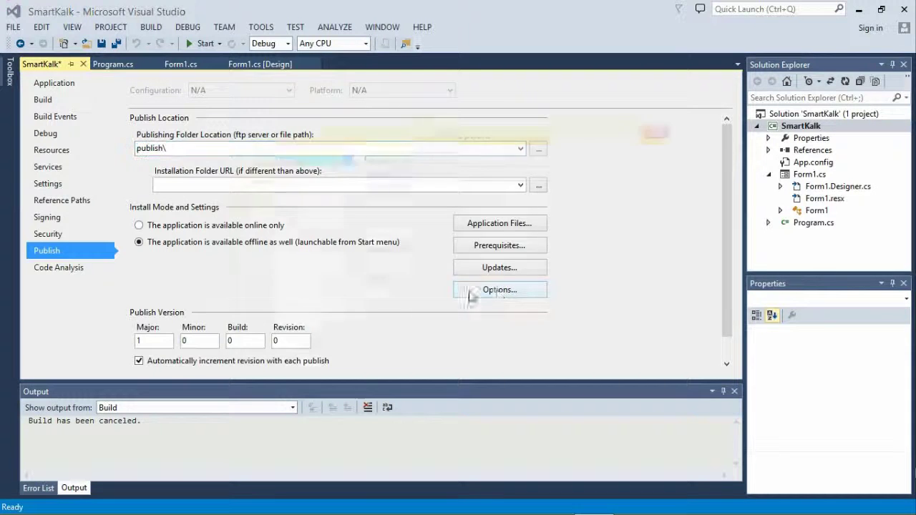
pyautogui.moveTo(403, 138); pyautogui.dragTo(336, 102)
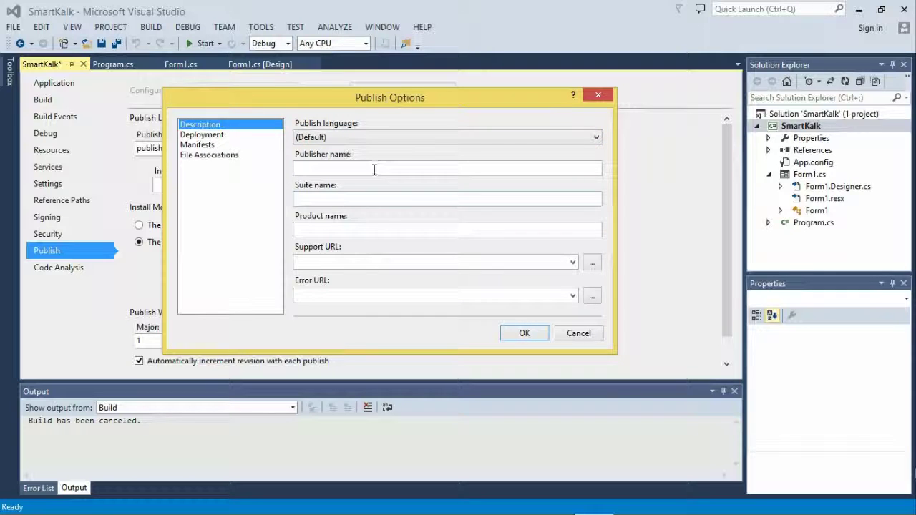
pyautogui.click(351, 229)
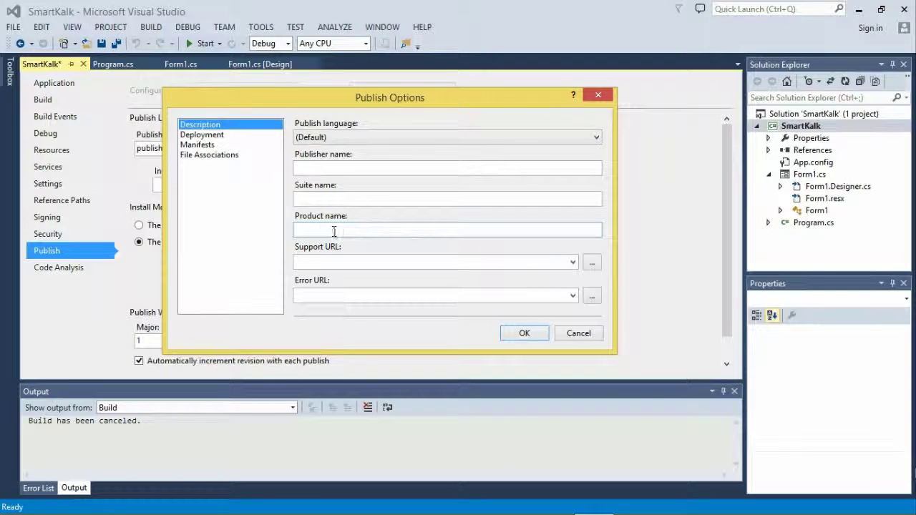
pyautogui.click(350, 168)
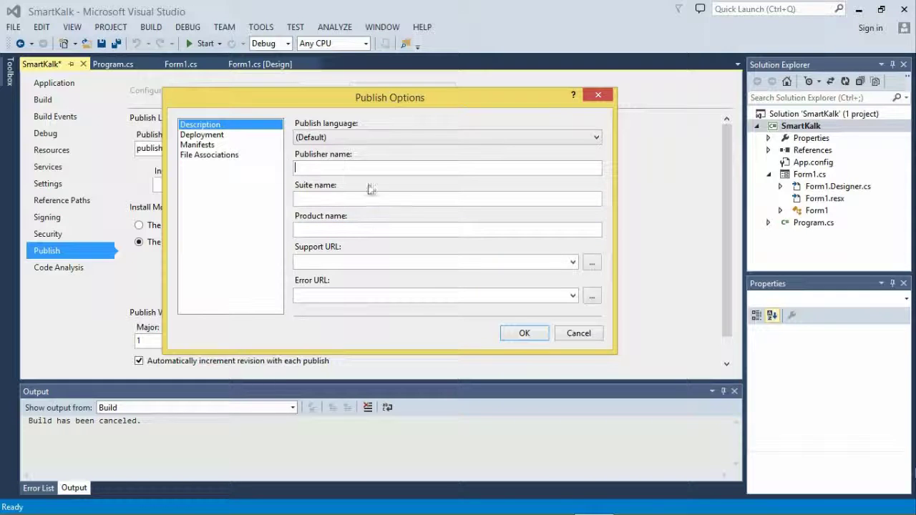
pyautogui.click(326, 229)
pyautogui.click(327, 167)
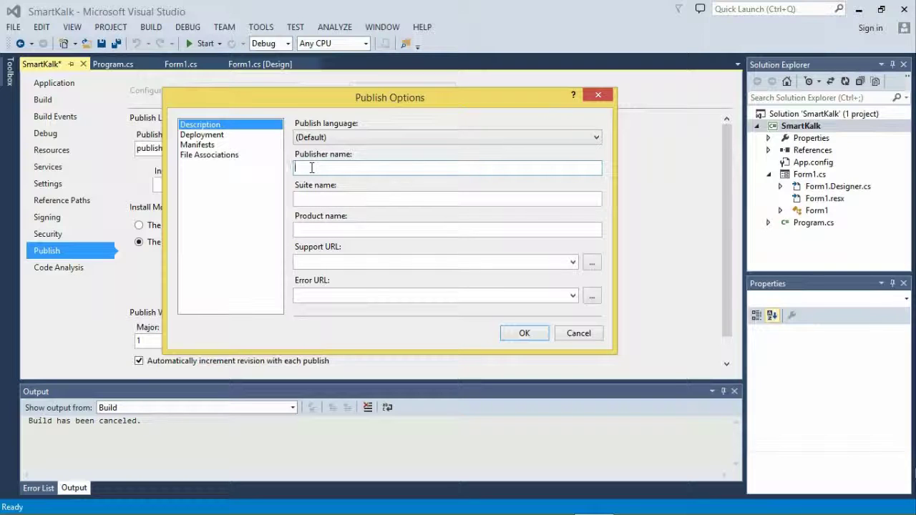
pyautogui.write('Musty')
pyautogui.click(302, 230)
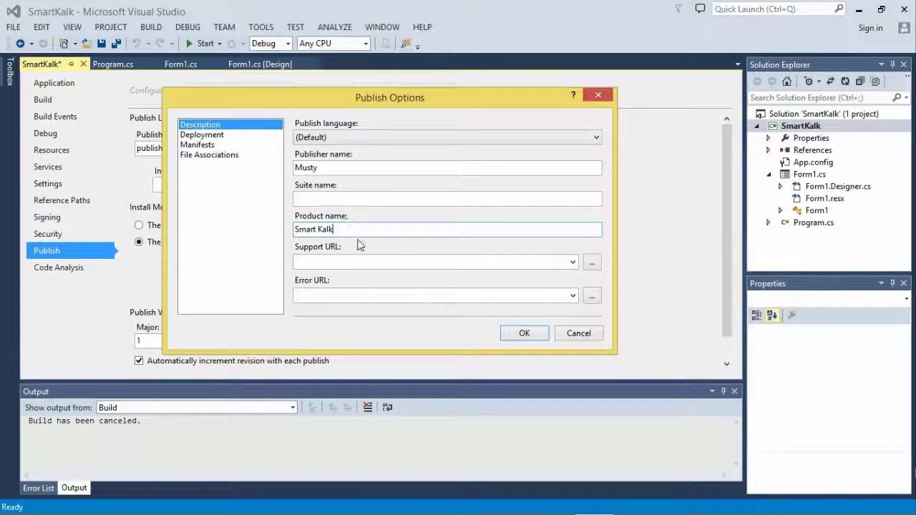
pyautogui.click(525, 334)
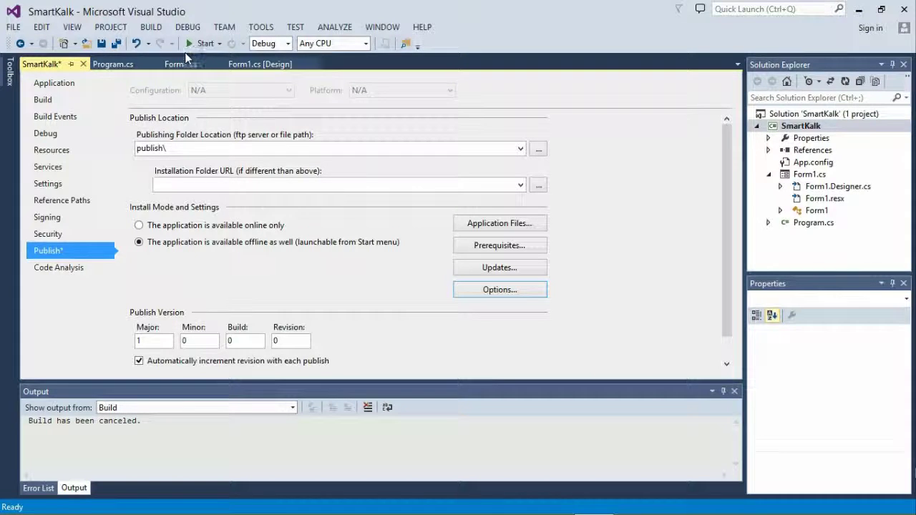
# - Start the Publish Wizard for SmartKalk and create a folder named Smart Kalk Publish on the Desktop while browsing for the publish location
pyautogui.click(156, 30)
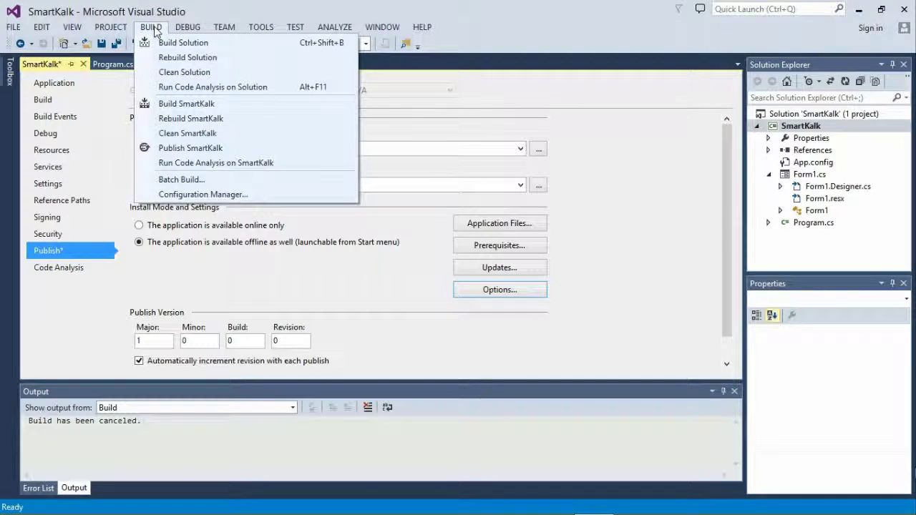
pyautogui.click(189, 149)
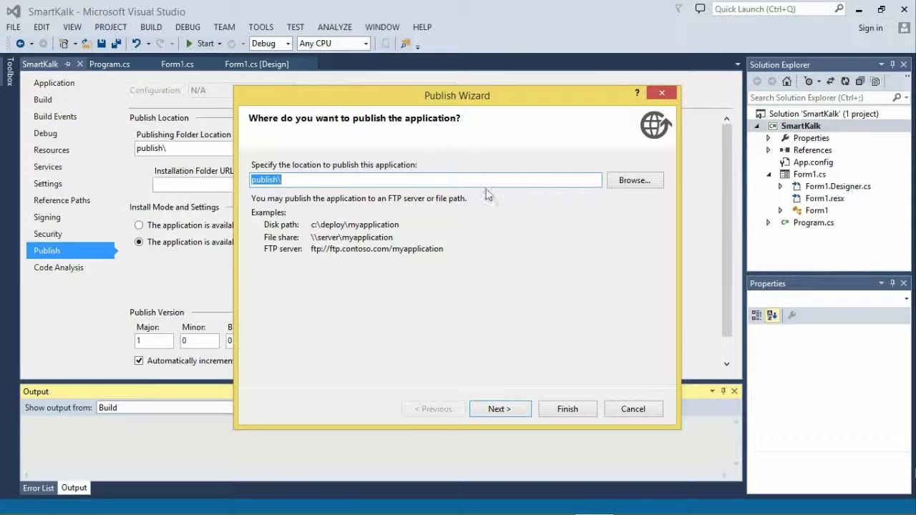
pyautogui.click(632, 182)
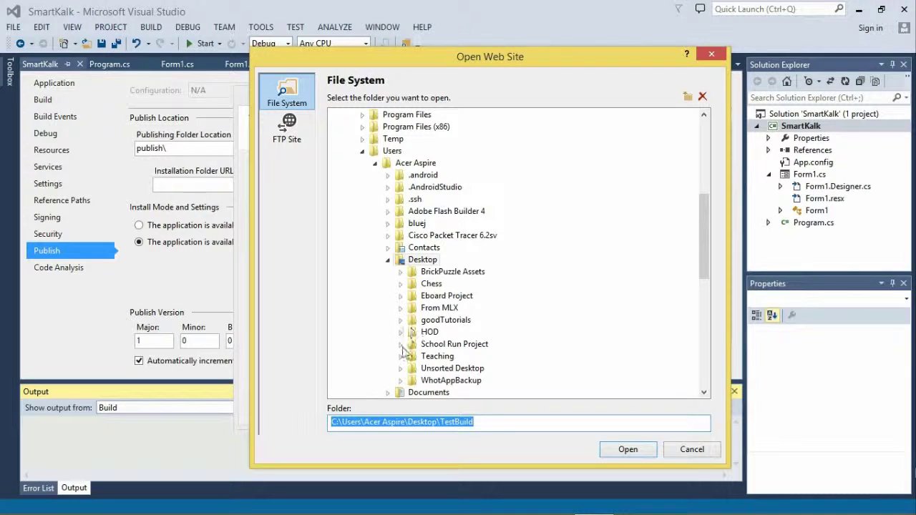
pyautogui.click(479, 422)
pyautogui.moveTo(480, 422); pyautogui.dragTo(439, 422)
pyautogui.press('BackSpace')
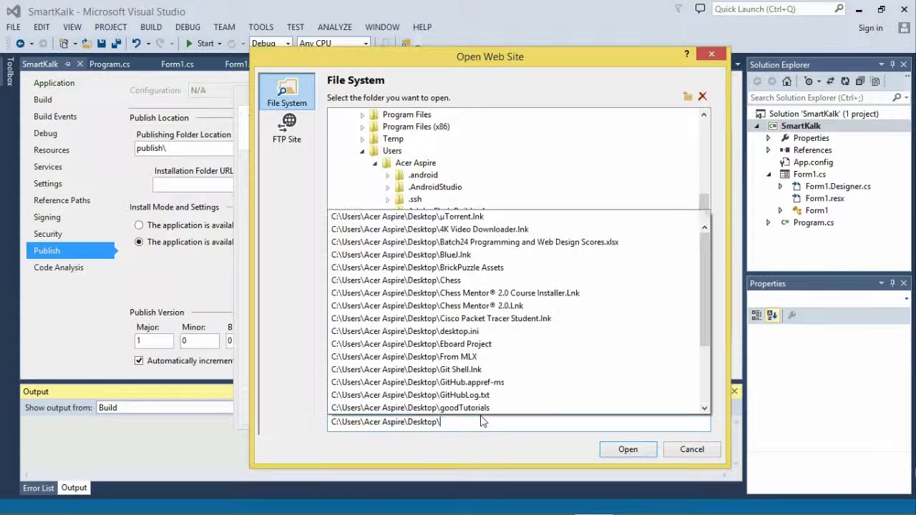
pyautogui.click(513, 86)
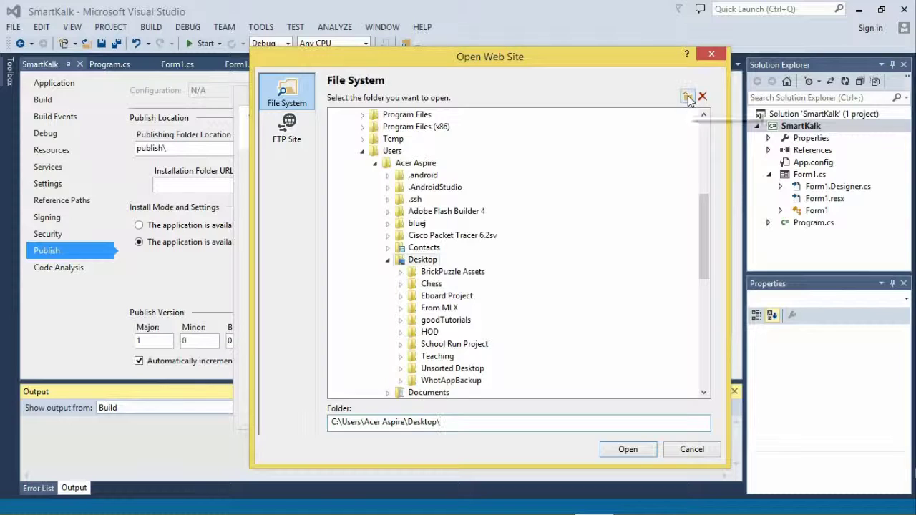
pyautogui.click(687, 96)
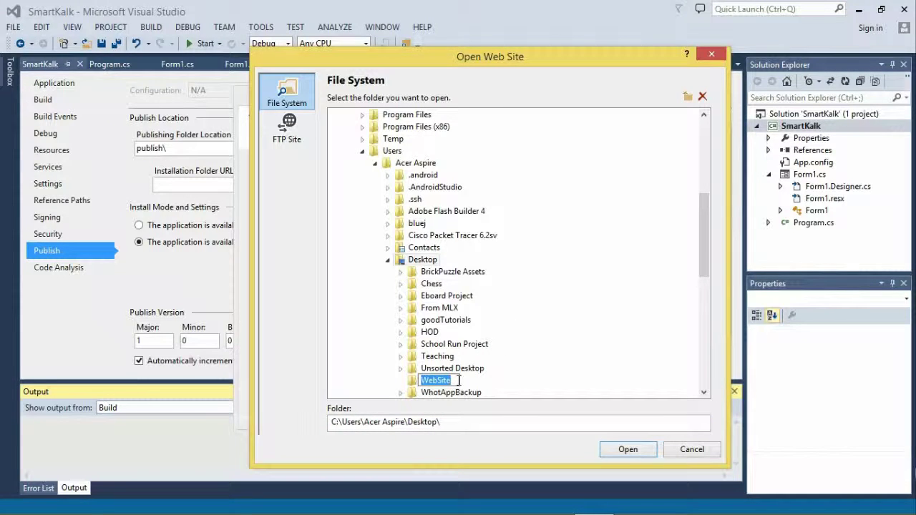
pyautogui.write('Smart Kalk Publish')
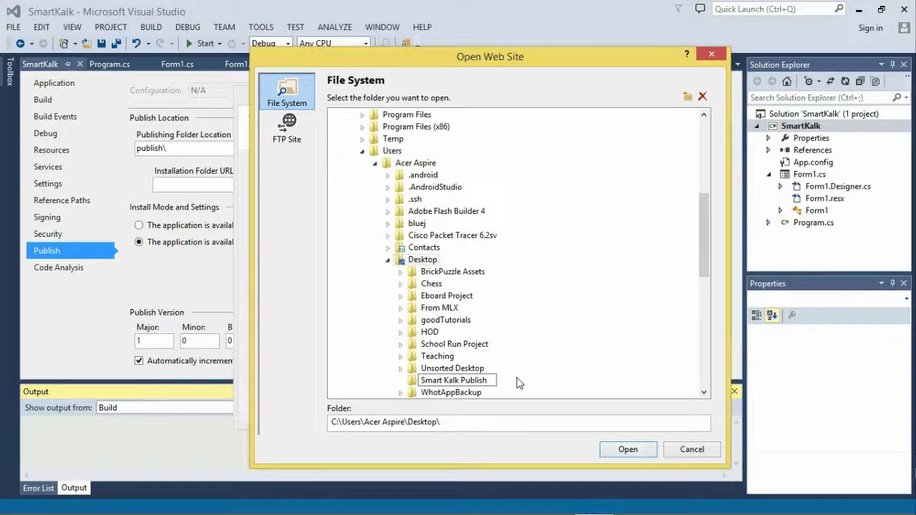
pyautogui.press('Return')
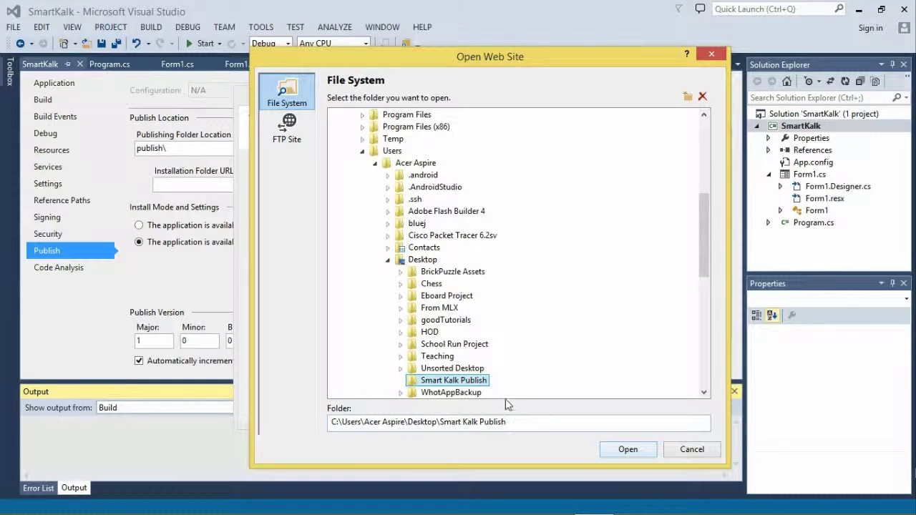
# - Choose the Smart Kalk Publish folder on the Desktop as the location to publish the application
pyautogui.moveTo(509, 422); pyautogui.dragTo(327, 422)
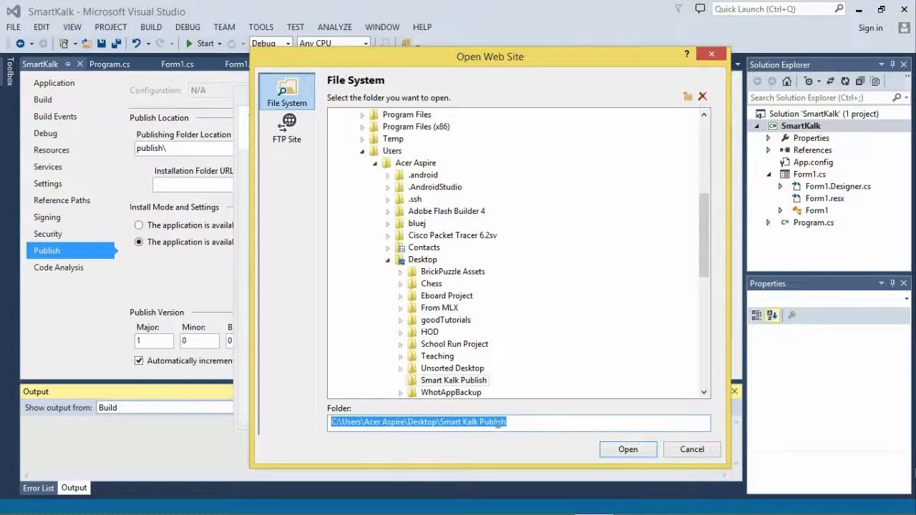
pyautogui.click(526, 423)
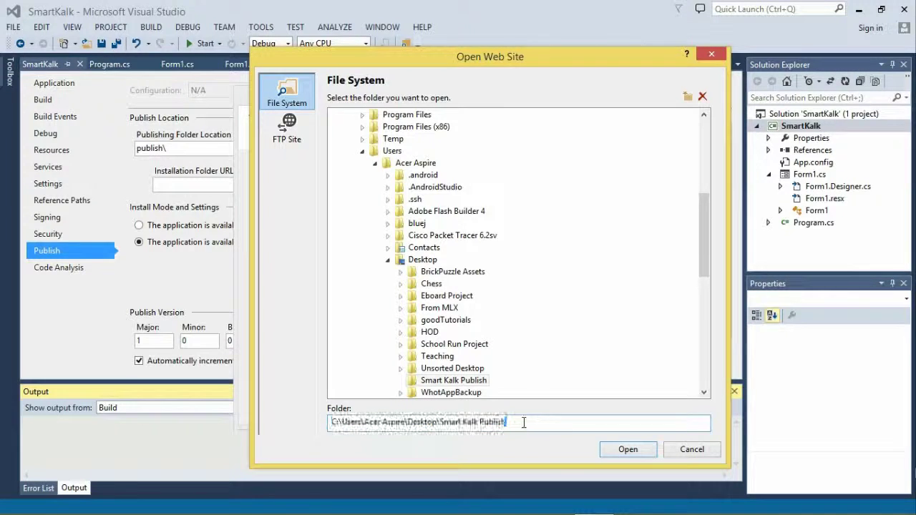
pyautogui.moveTo(525, 423); pyautogui.dragTo(304, 422)
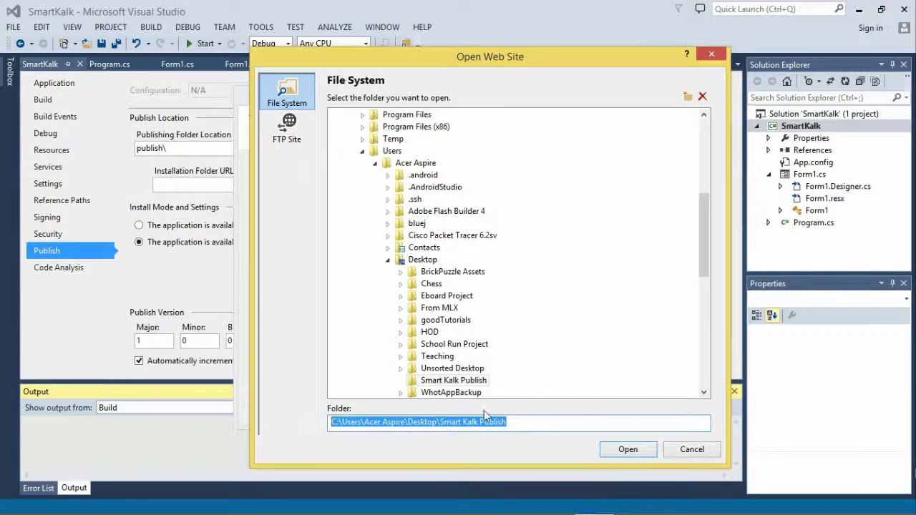
pyautogui.click(530, 422)
pyautogui.click(627, 450)
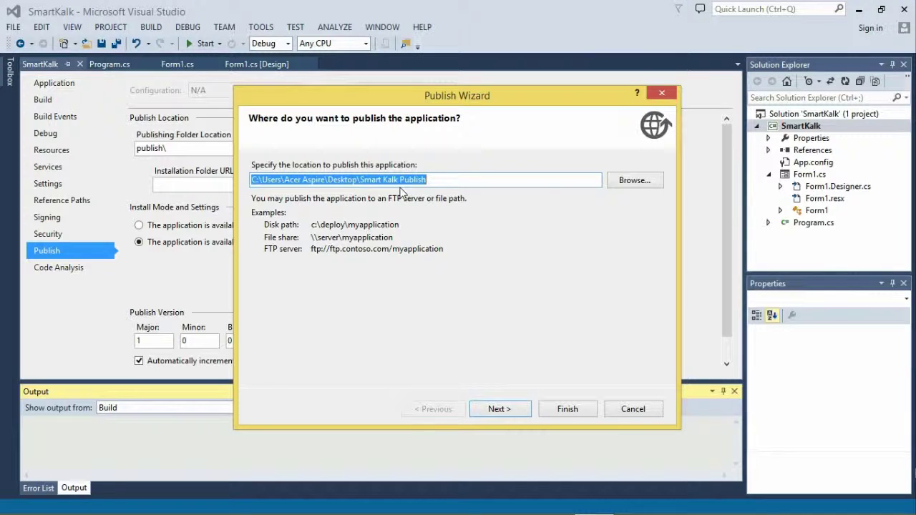
# - Finish publishing with installation from a CD-ROM or DVD-ROM and with the application not checking for updates
pyautogui.click(499, 409)
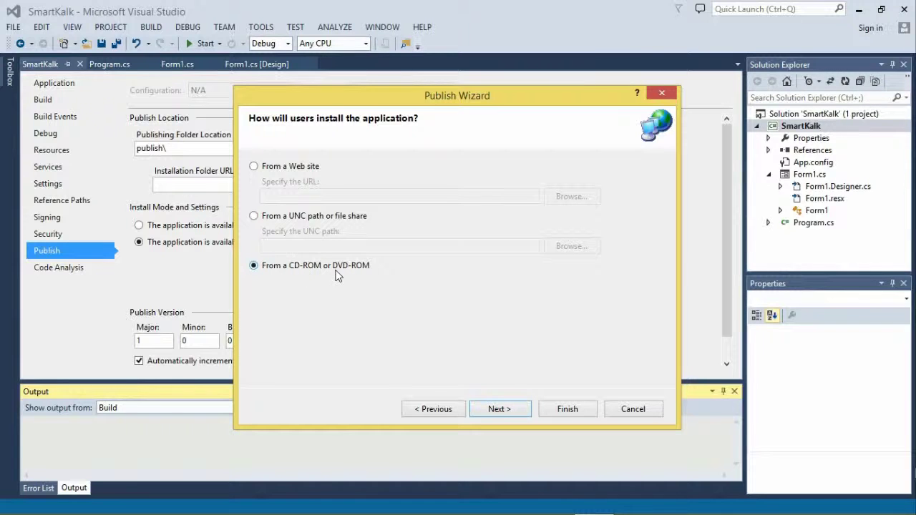
pyautogui.click(500, 408)
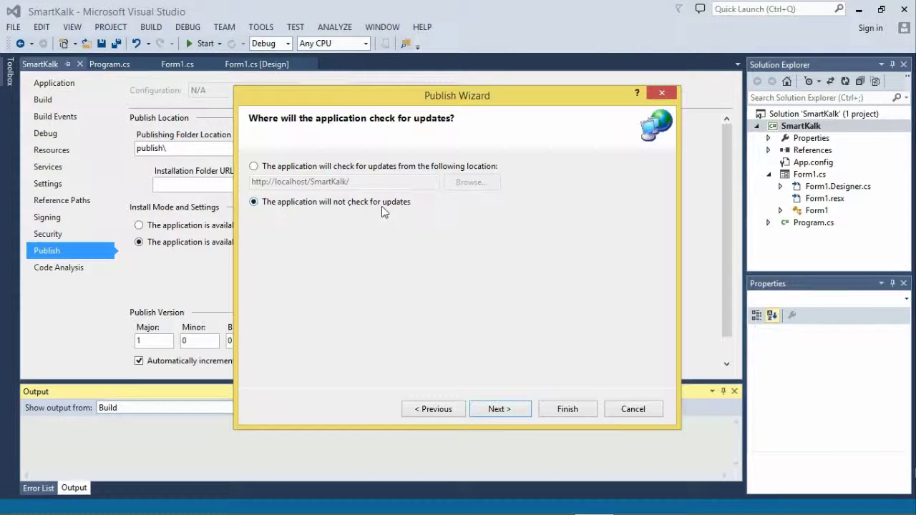
pyautogui.click(502, 410)
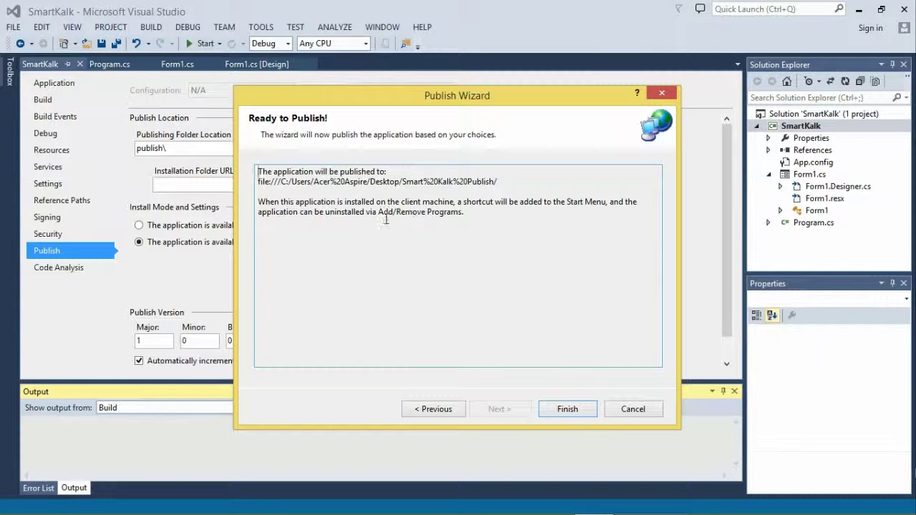
pyautogui.moveTo(378, 213); pyautogui.dragTo(463, 214)
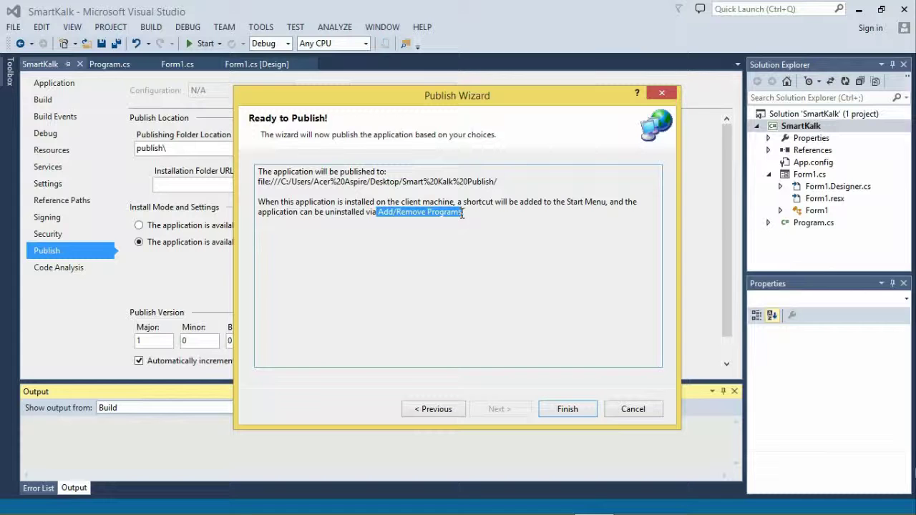
pyautogui.click(473, 213)
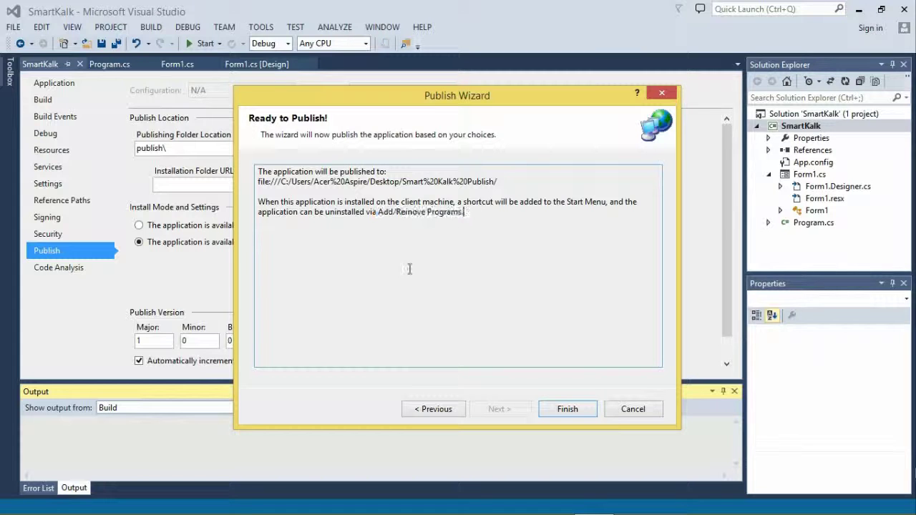
pyautogui.click(562, 409)
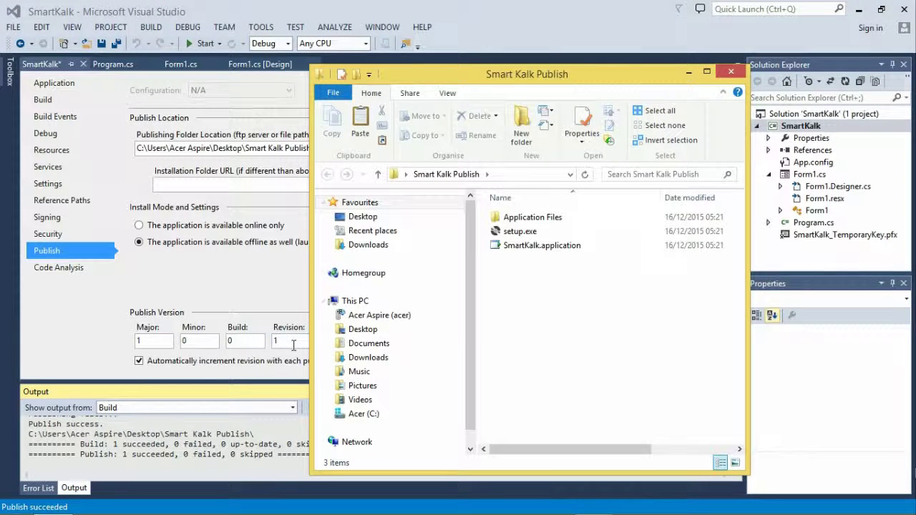
# - Examine the published files setup.exe and SmartKalk.application in the Smart Kalk Publish folder
pyautogui.moveTo(466, 75); pyautogui.dragTo(565, 43)
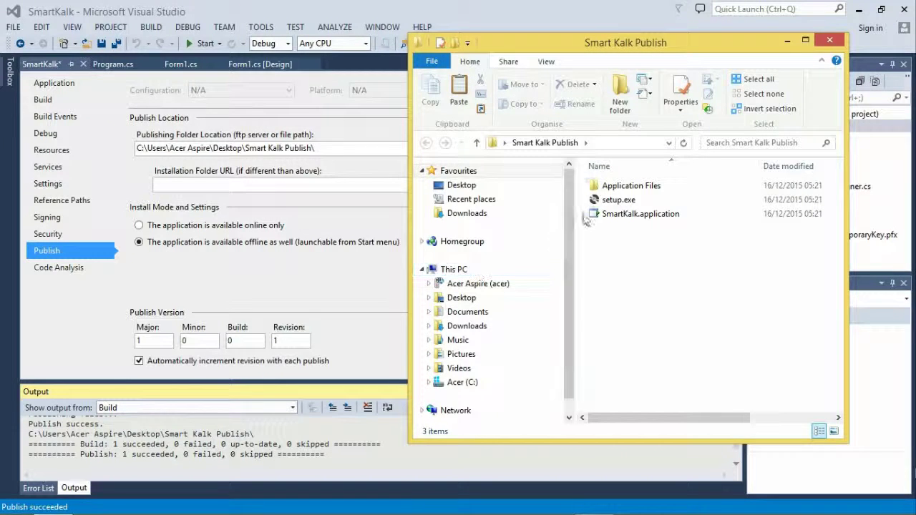
pyautogui.moveTo(559, 45); pyautogui.dragTo(353, 51)
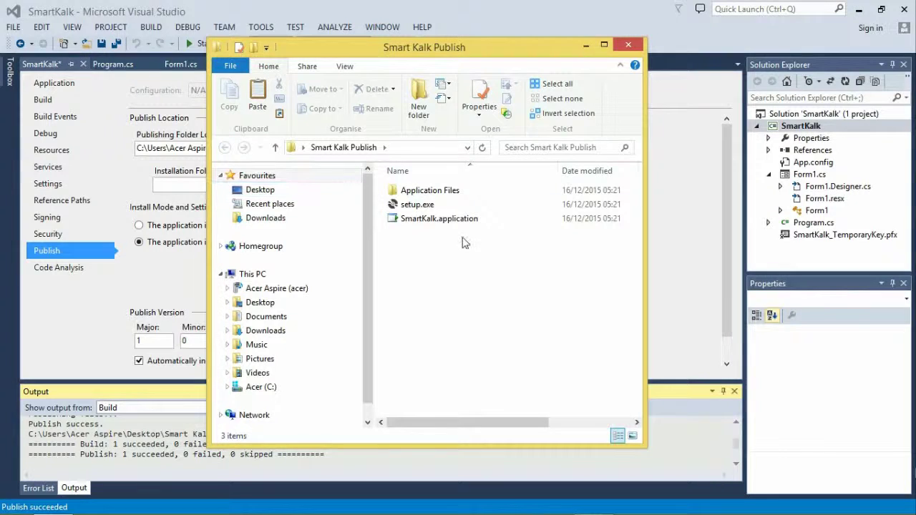
pyautogui.click(444, 223)
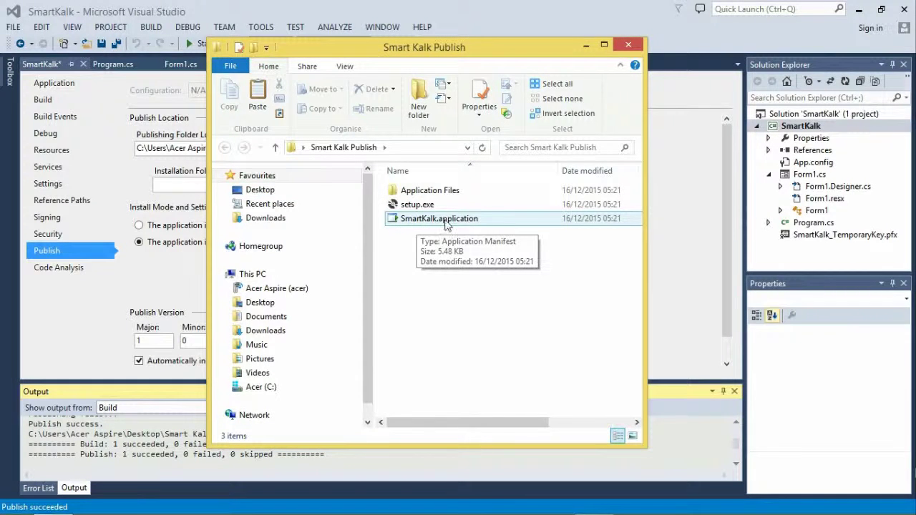
pyautogui.click(440, 238)
pyautogui.click(421, 209)
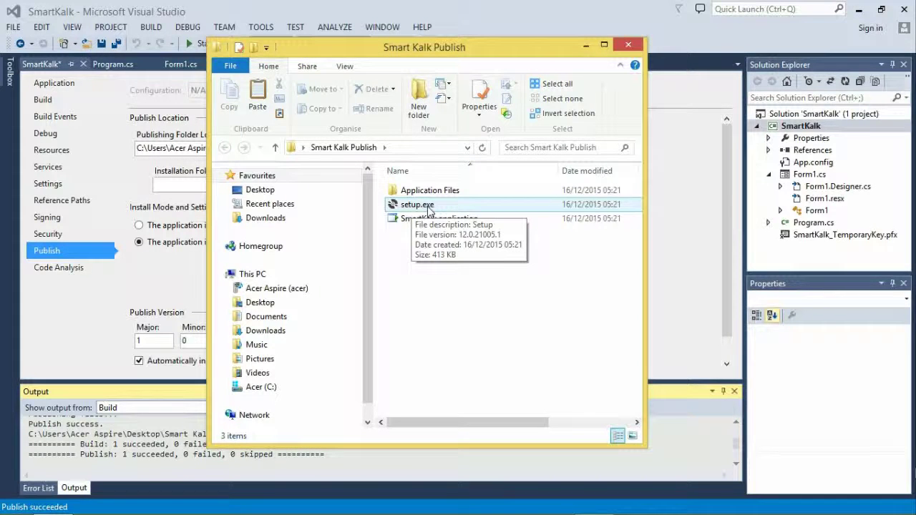
pyautogui.click(441, 219)
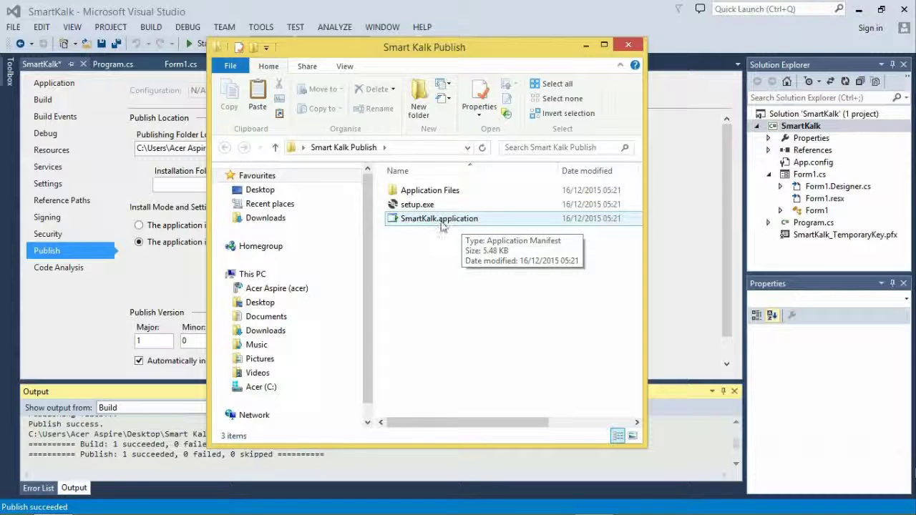
pyautogui.click(414, 206)
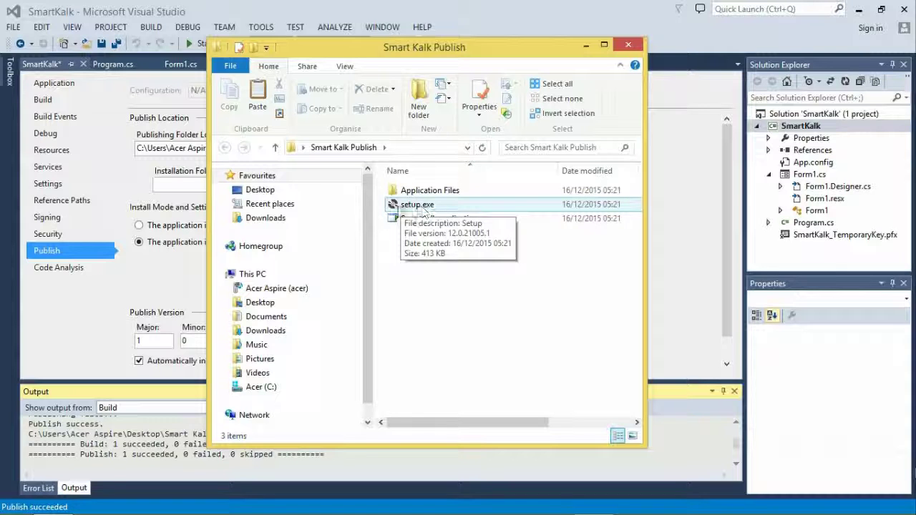
# - Run setup.exe from the Smart Kalk Publish folder and install Smart Kalk despite the unverified publisher
pyautogui.doubleClick(410, 206)
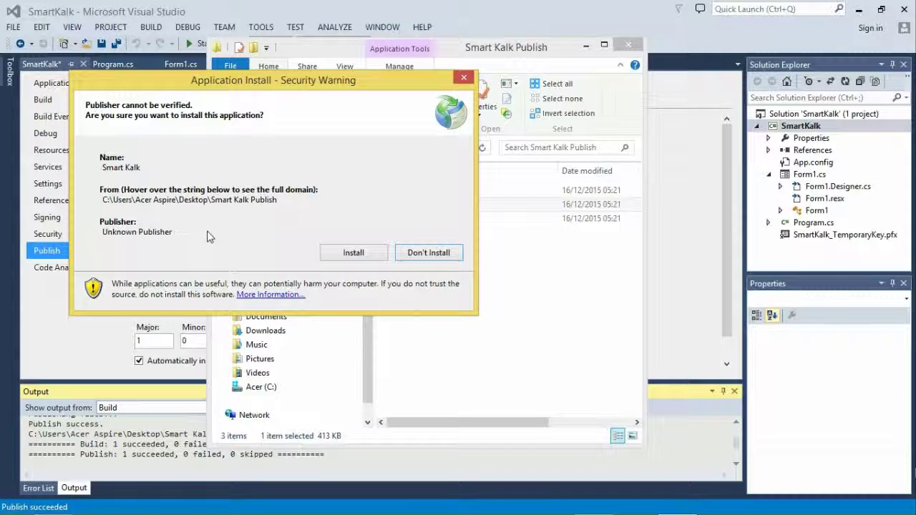
pyautogui.moveTo(284, 86); pyautogui.dragTo(315, 50)
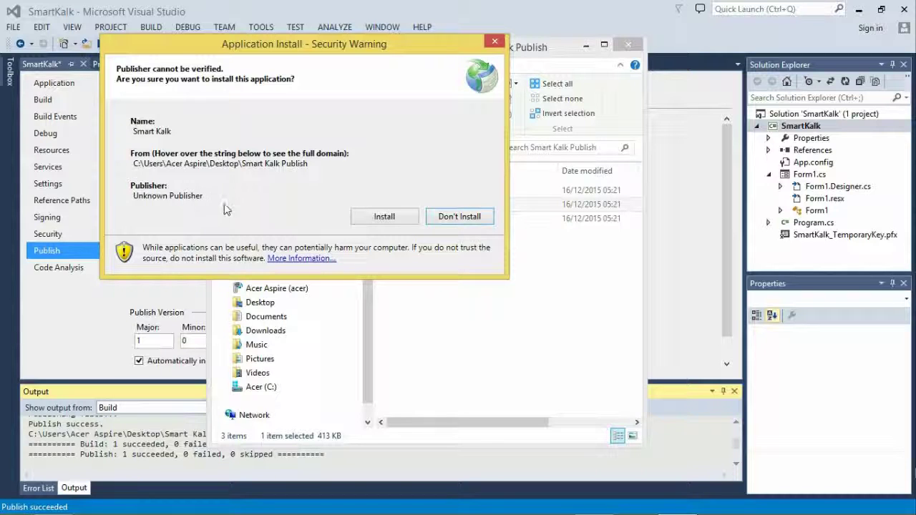
pyautogui.moveTo(266, 46); pyautogui.dragTo(303, 29)
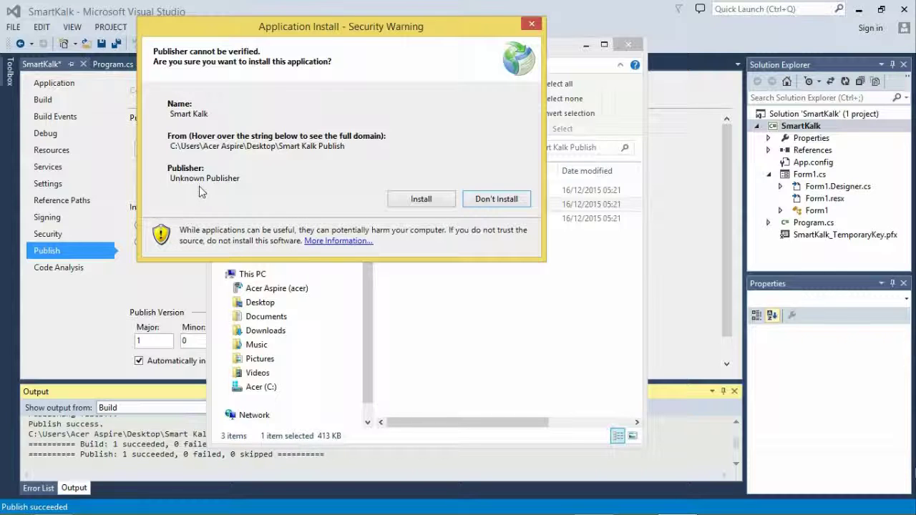
pyautogui.click(427, 204)
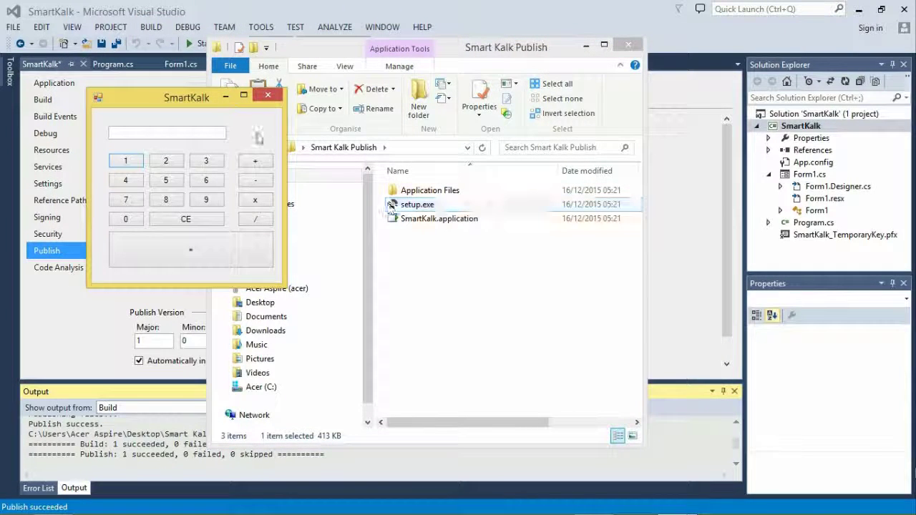
# - Test division in the installed calculator with 36 / 85, clear the display, and close the application
pyautogui.moveTo(221, 99); pyautogui.dragTo(152, 47)
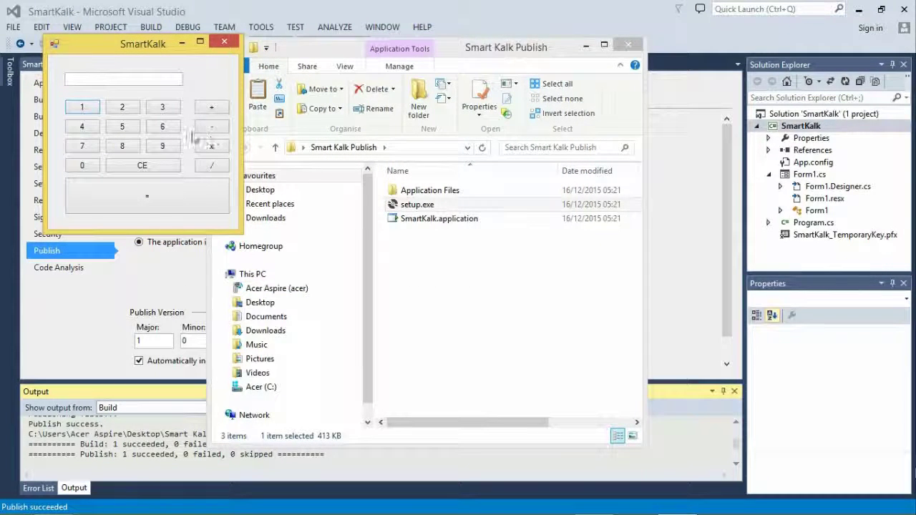
pyautogui.click(319, 51)
pyautogui.moveTo(318, 52); pyautogui.dragTo(431, 64)
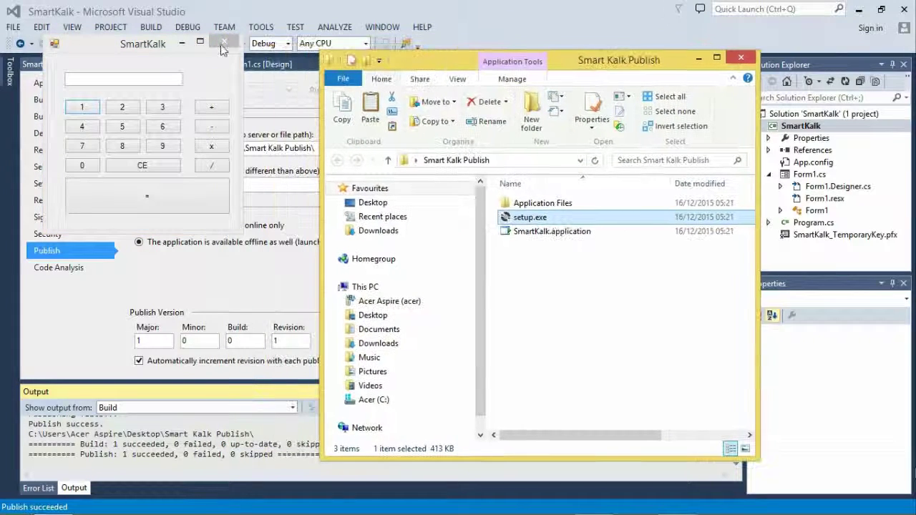
pyautogui.click(167, 44)
pyautogui.click(162, 107)
pyautogui.click(162, 126)
pyautogui.click(211, 168)
pyautogui.click(123, 146)
pyautogui.click(122, 127)
pyautogui.click(163, 194)
pyautogui.click(144, 168)
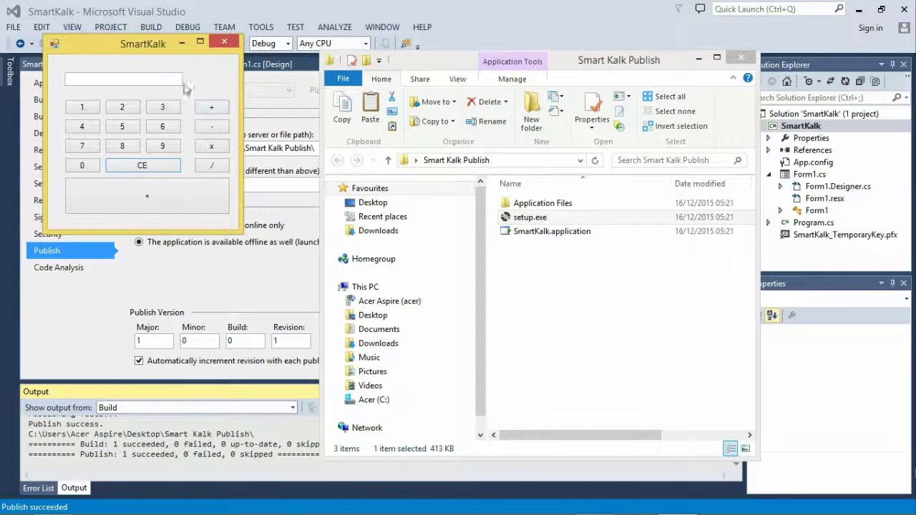
pyautogui.click(222, 44)
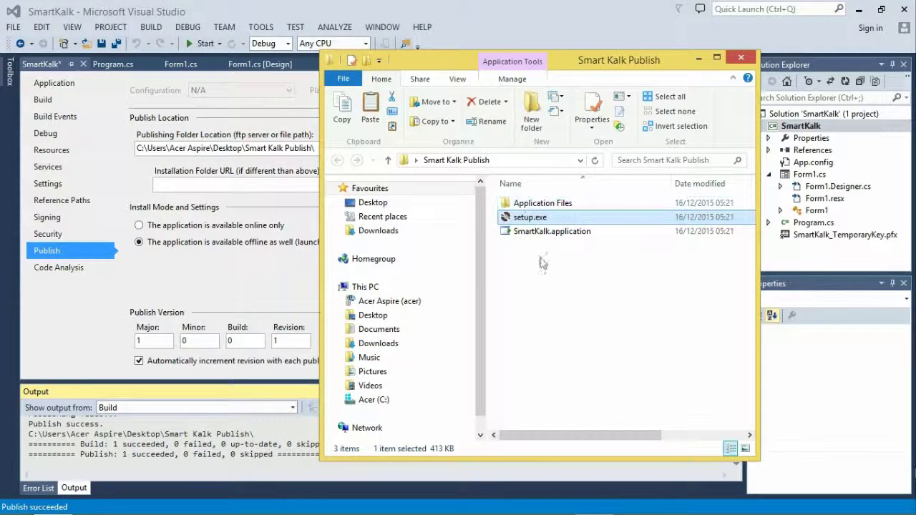
# - Select all the published files, close their folder window, and reopen the Smart Kalk Publish folder from the desktop
pyautogui.moveTo(600, 270); pyautogui.dragTo(533, 233)
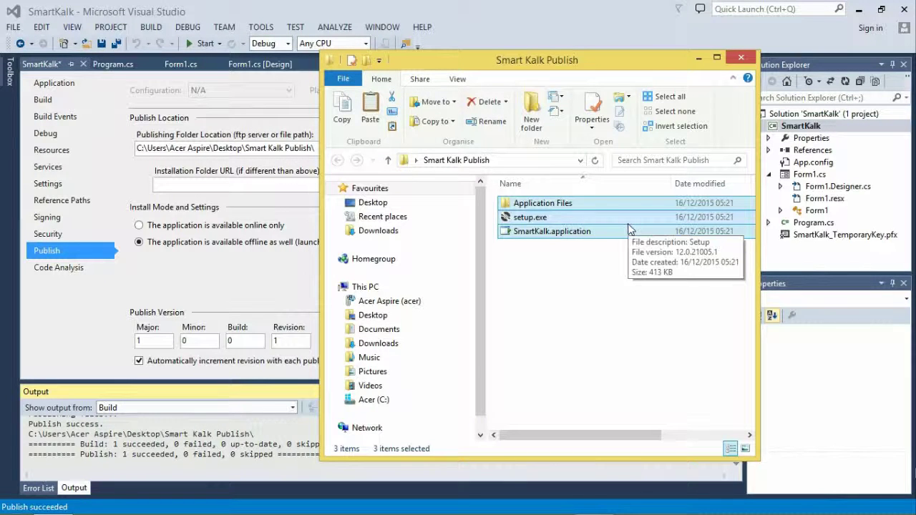
pyautogui.click(741, 57)
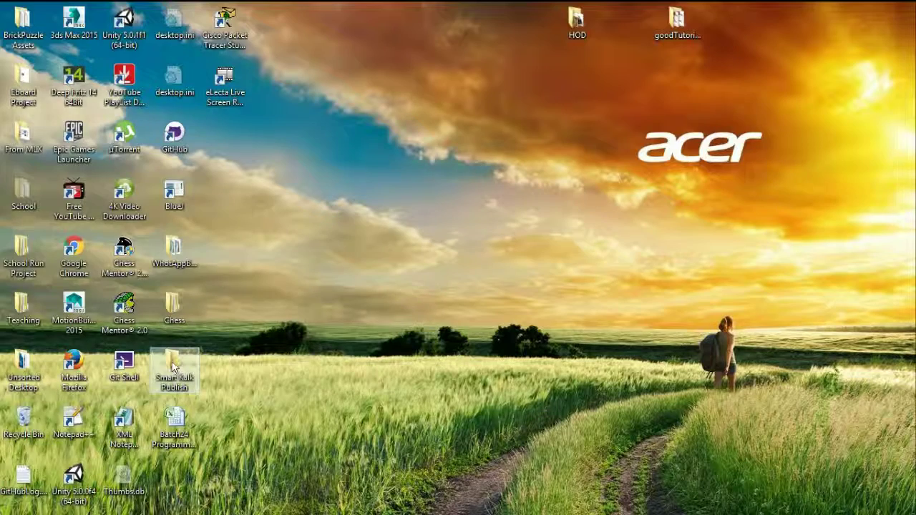
pyautogui.doubleClick(172, 367)
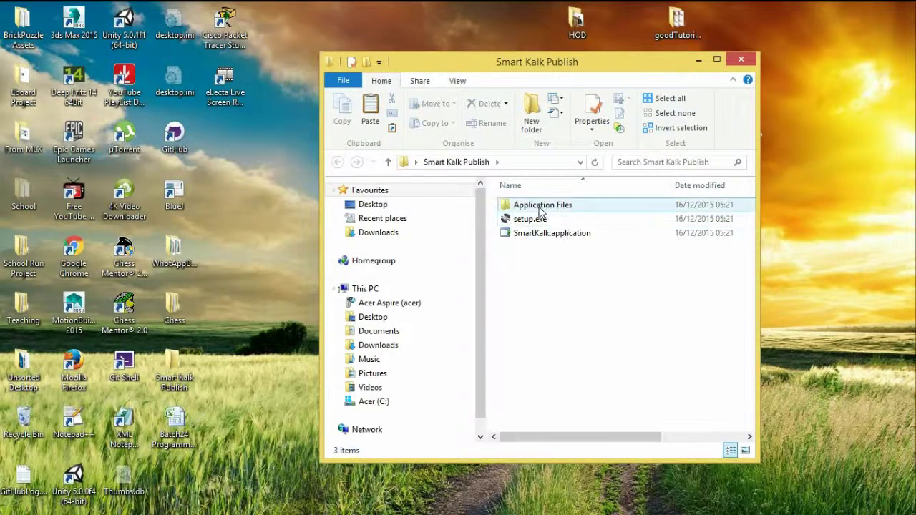
# - Highlight all the published files in the Smart Kalk Publish folder, deselect them, and close the folder window
pyautogui.moveTo(604, 266); pyautogui.dragTo(528, 196)
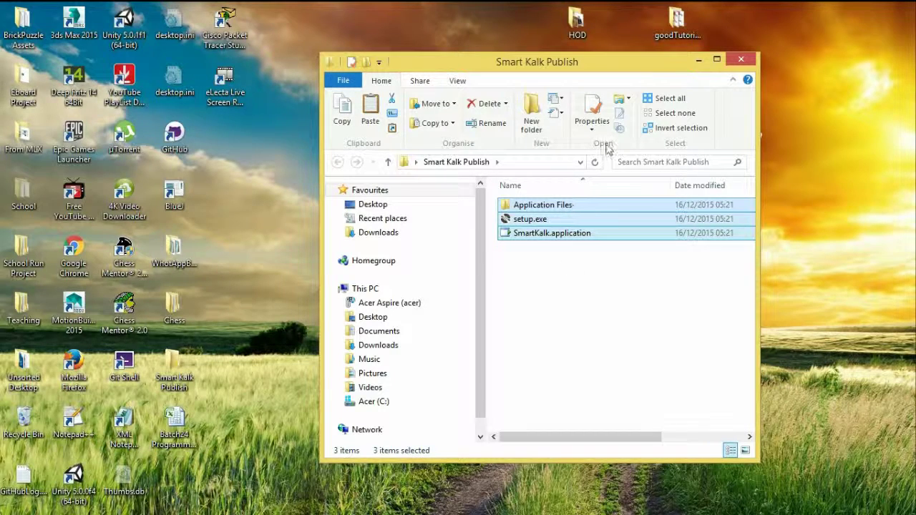
pyautogui.click(562, 266)
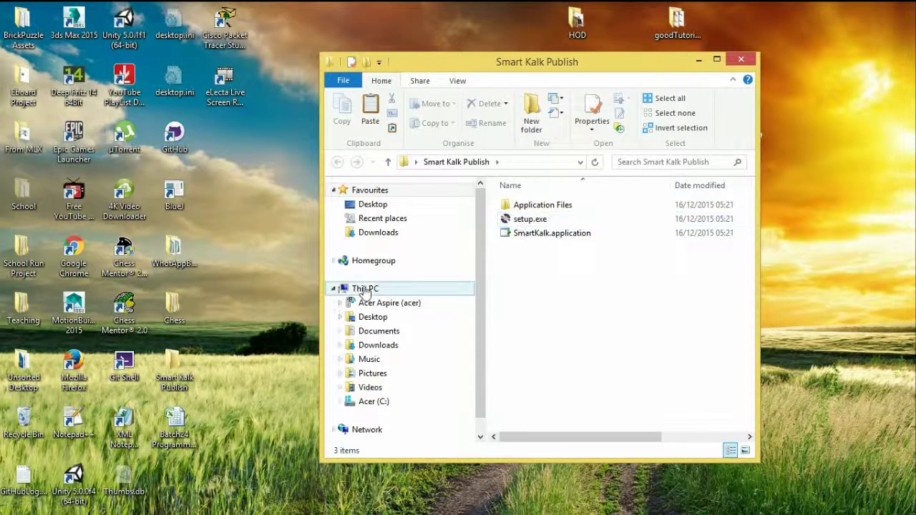
pyautogui.click(743, 61)
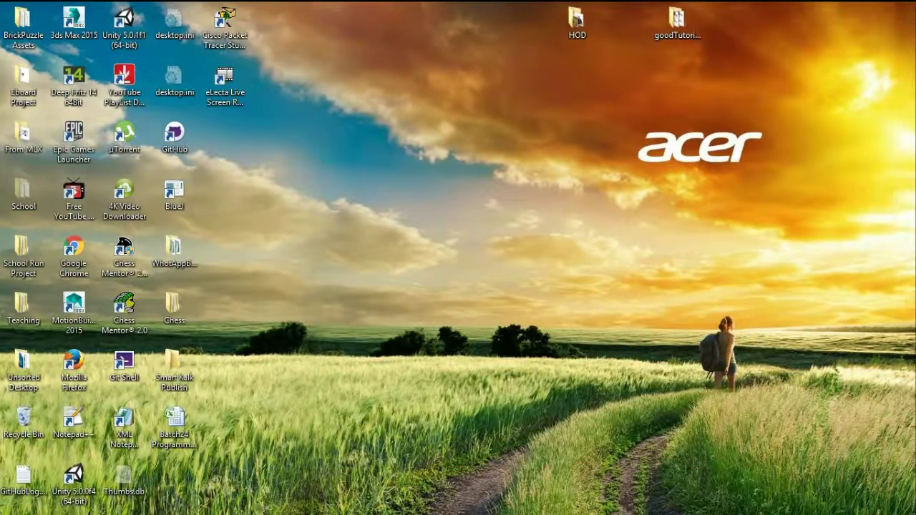
# - Search the Start screen for "smart" and launch the installed Smart Kalk application
pyautogui.moveTo(260, 511)
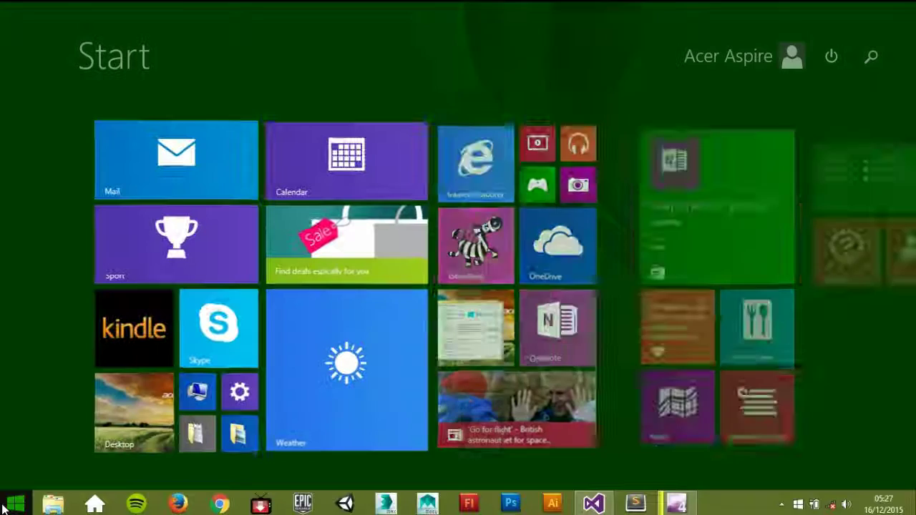
pyautogui.click(14, 504)
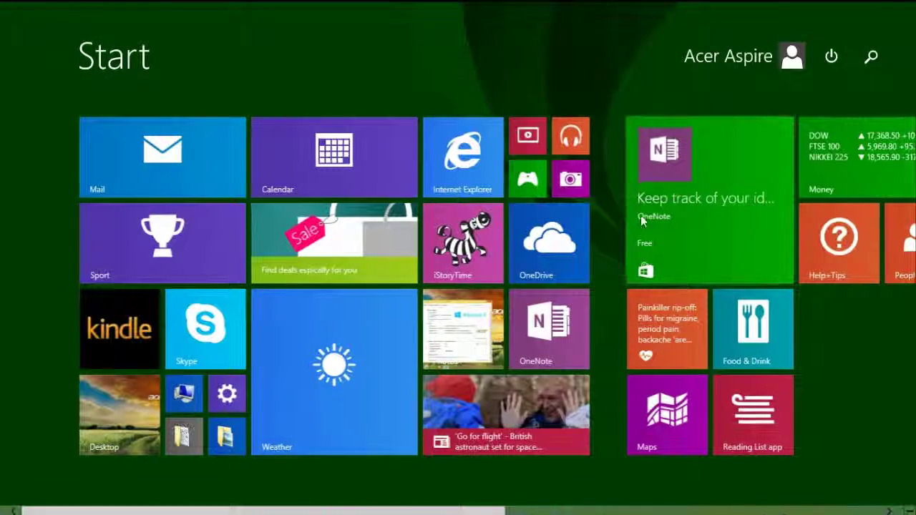
pyautogui.moveTo(18, 510)
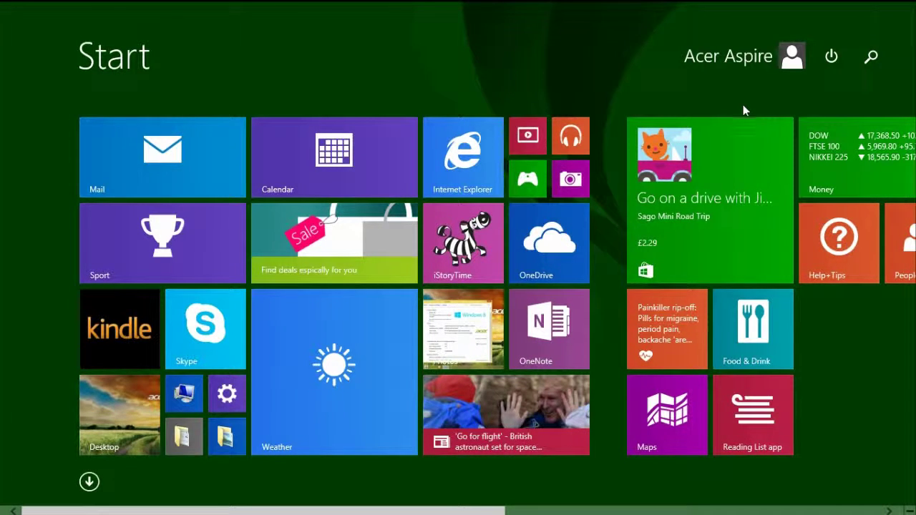
pyautogui.write('sma')
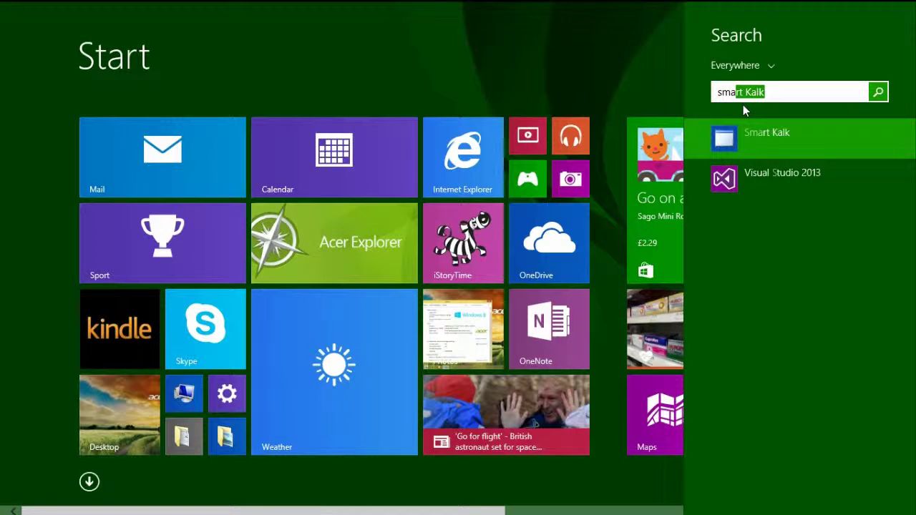
pyautogui.write('rt')
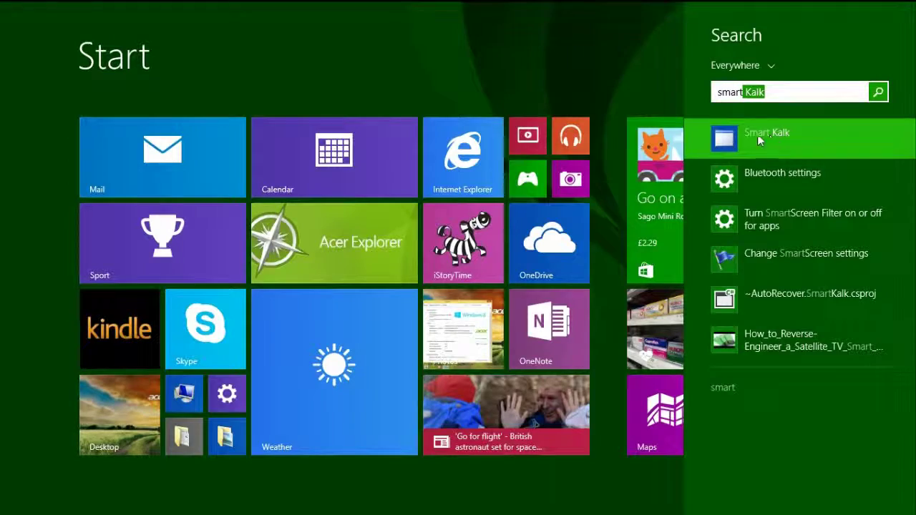
pyautogui.click(756, 136)
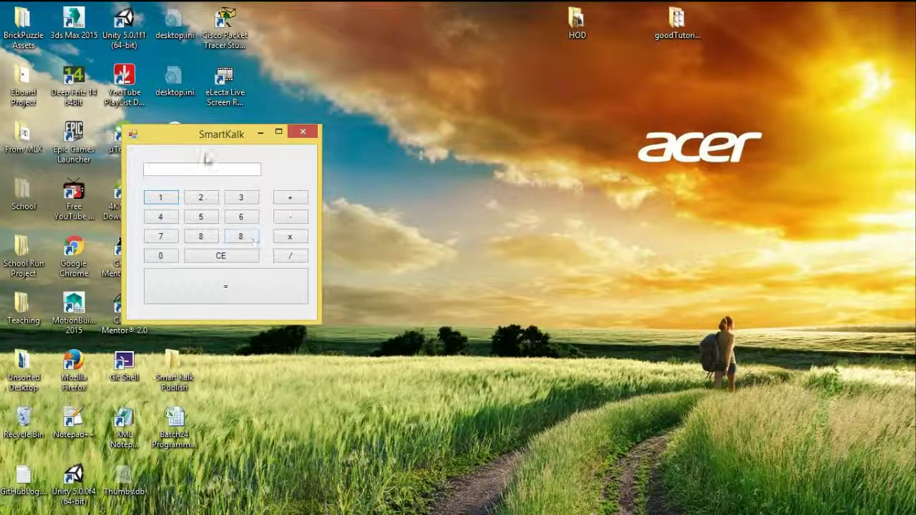
# - Move the calculator toward the middle of the desktop, test a division by 2, and close the application
pyautogui.moveTo(216, 140); pyautogui.dragTo(442, 92)
pyautogui.click(494, 177)
pyautogui.click(542, 218)
pyautogui.click(453, 159)
pyautogui.click(470, 246)
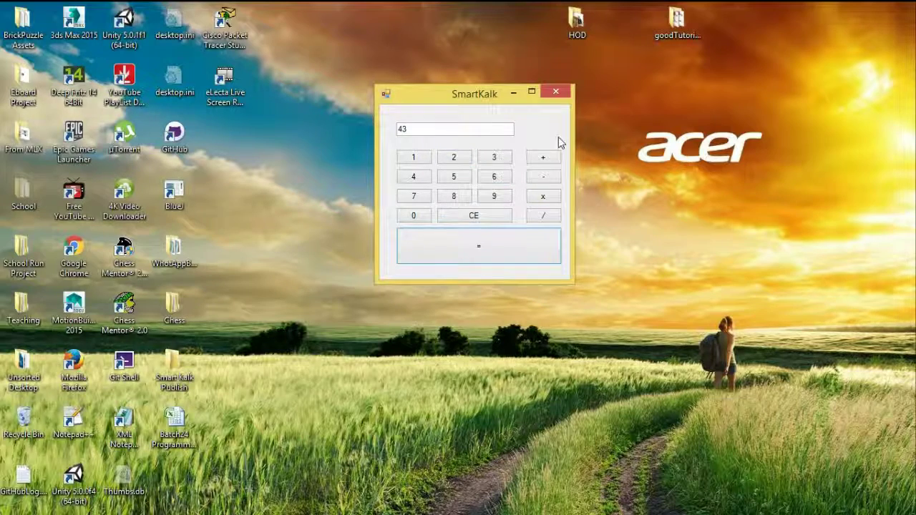
pyautogui.click(561, 93)
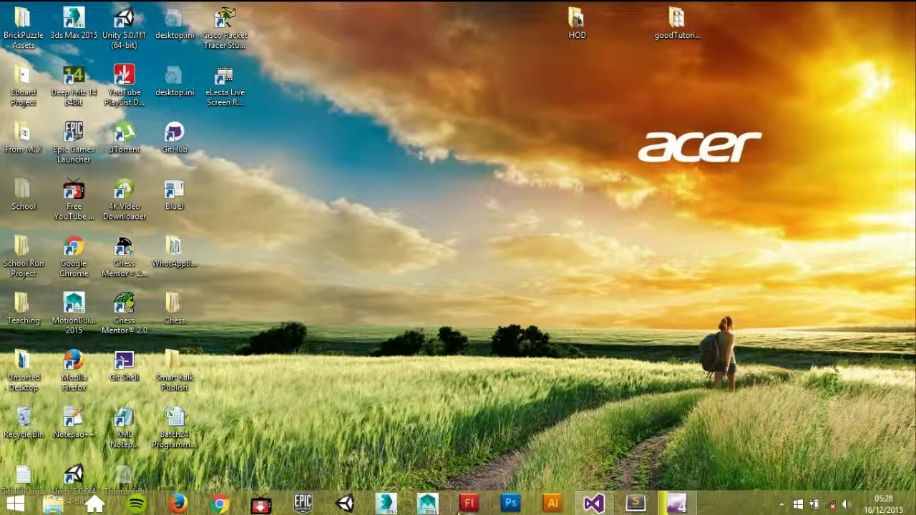
# - Switch to Visual Studio and close it without saving the SmartKalk project changes
pyautogui.click(609, 506)
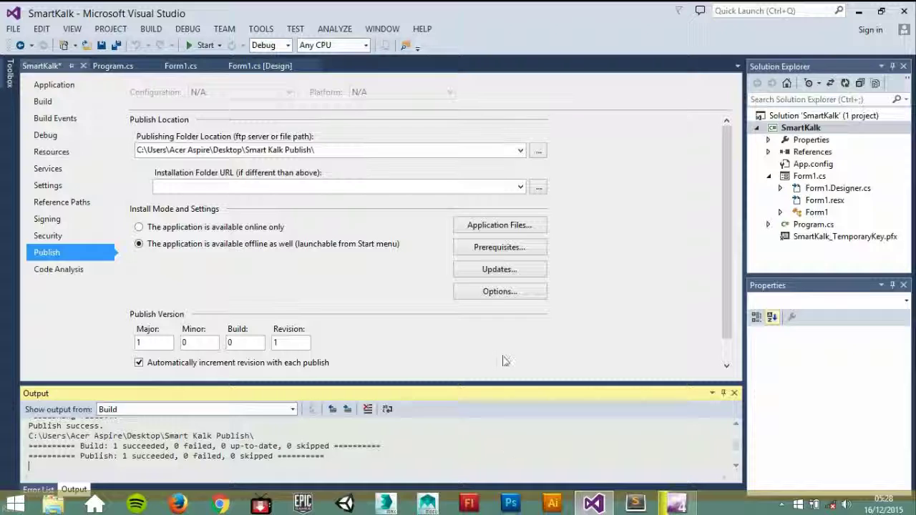
pyautogui.click(905, 12)
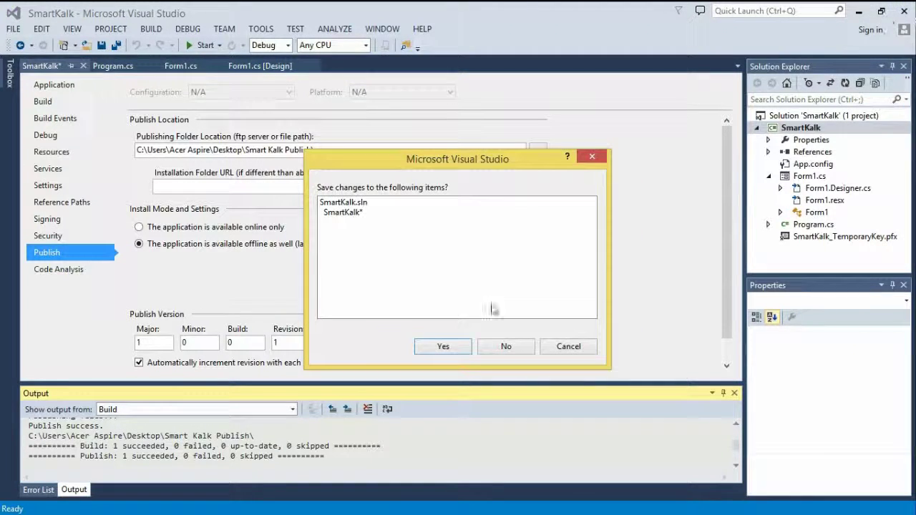
pyautogui.click(502, 347)
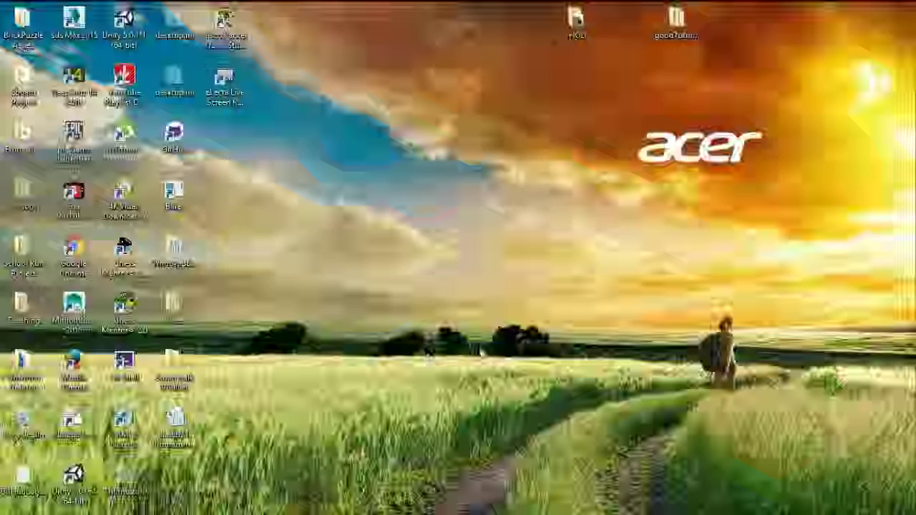
# - Relaunch the installed Smart Kalk from a Start screen search with Visual Studio closed
pyautogui.moveTo(522, 510)
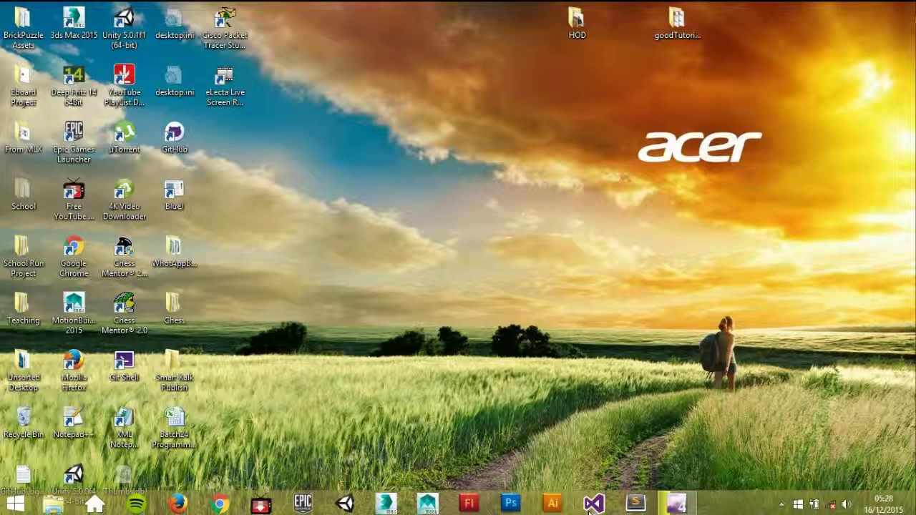
pyautogui.click(13, 504)
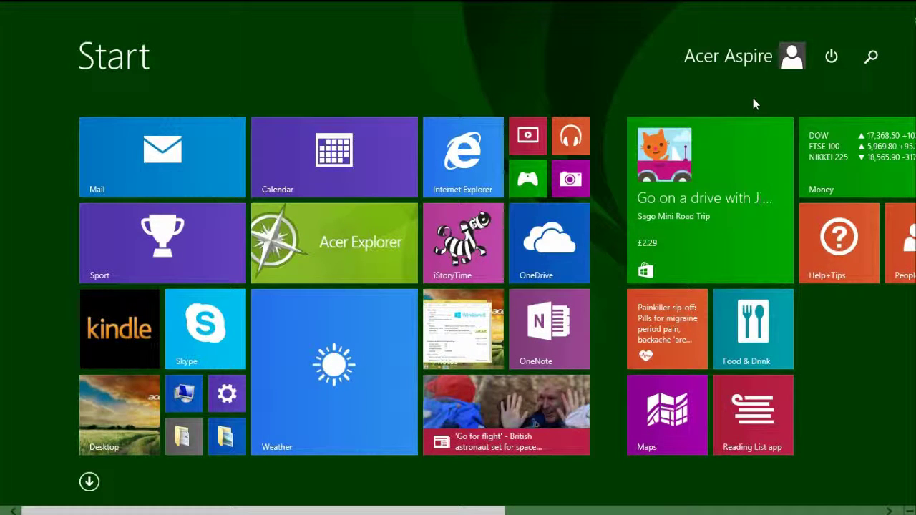
pyautogui.write('smart Kalk')
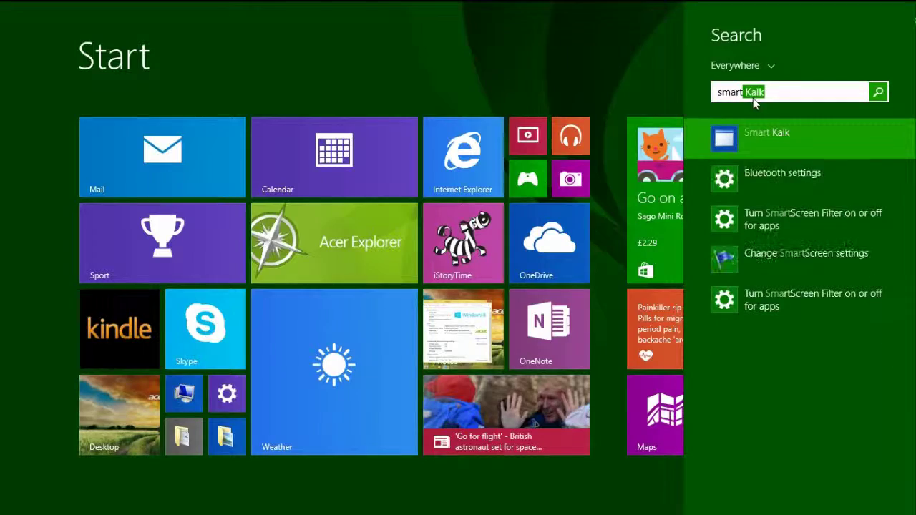
pyautogui.click(756, 130)
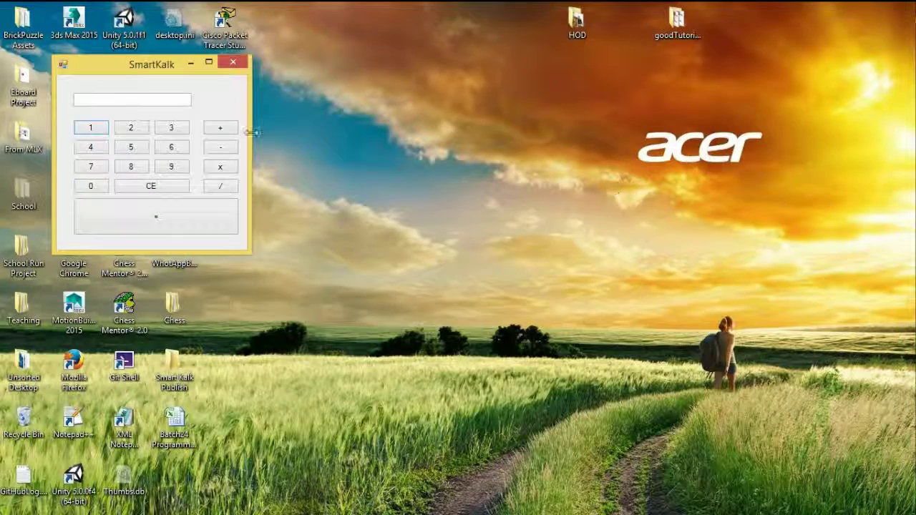
# - Test subtraction in the relaunched calculator with 25 - 32, clear the display, and reposition its window on the desktop
pyautogui.moveTo(172, 66); pyautogui.dragTo(488, 165)
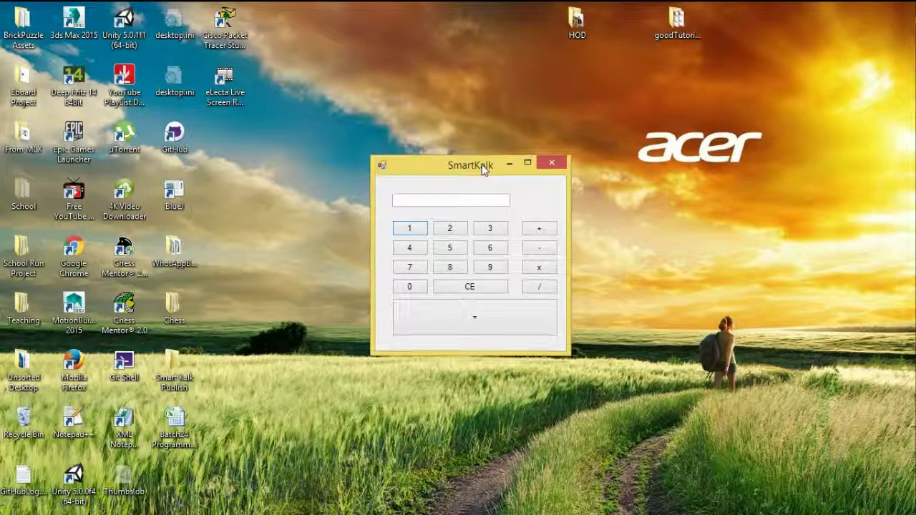
pyautogui.click(452, 248)
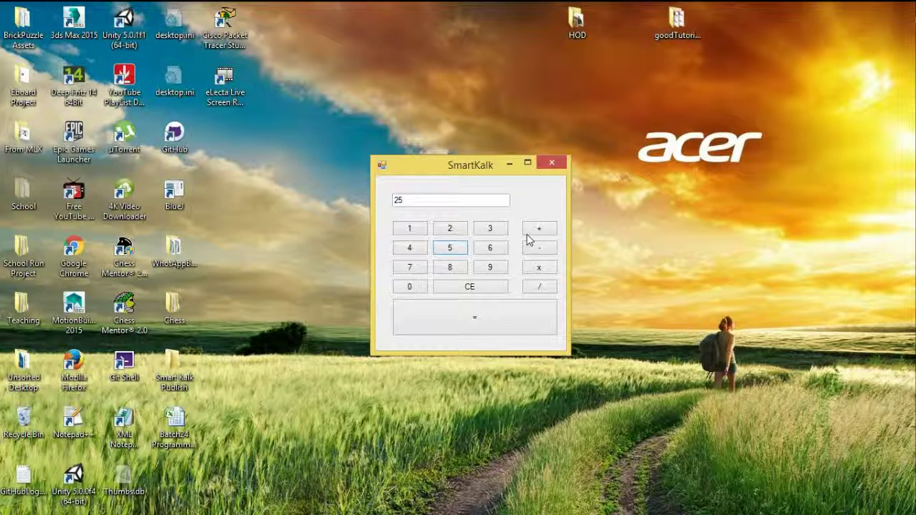
pyautogui.click(538, 249)
pyautogui.click(488, 229)
pyautogui.click(450, 228)
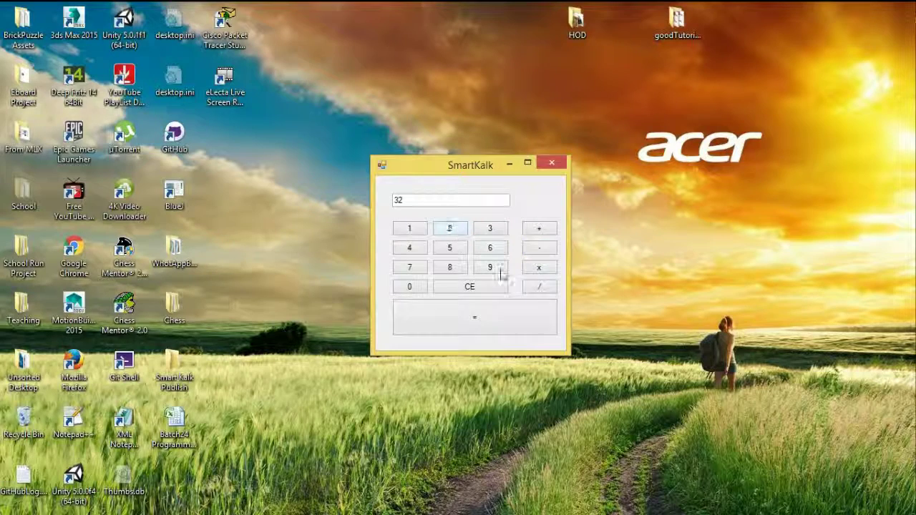
pyautogui.click(469, 317)
pyautogui.click(467, 290)
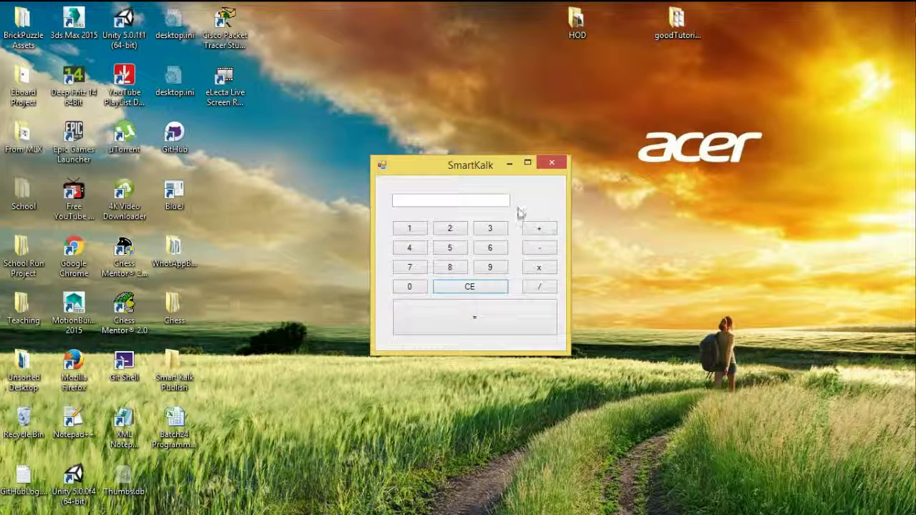
pyautogui.moveTo(461, 168); pyautogui.dragTo(368, 132)
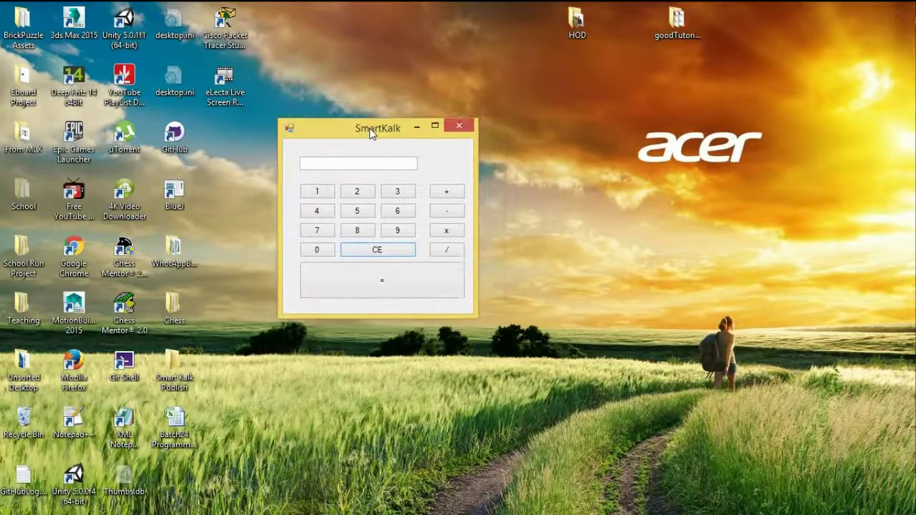